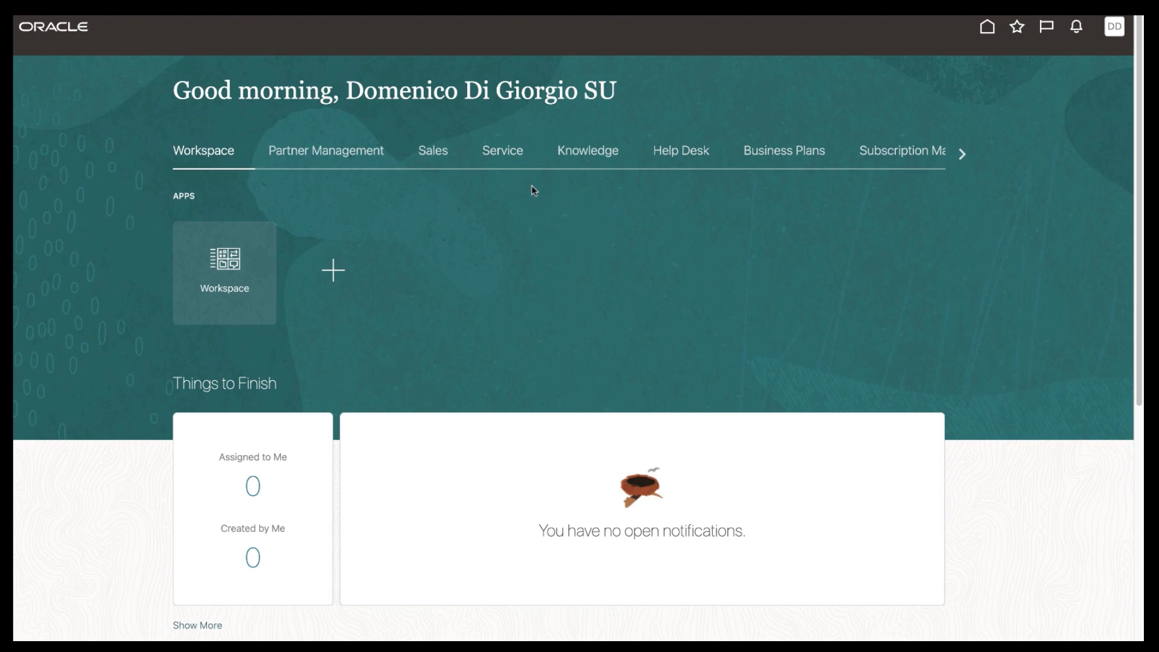
# - Switch to the Sales area of the home page to reach the ten-card Contacts list
pyautogui.click(438, 150)
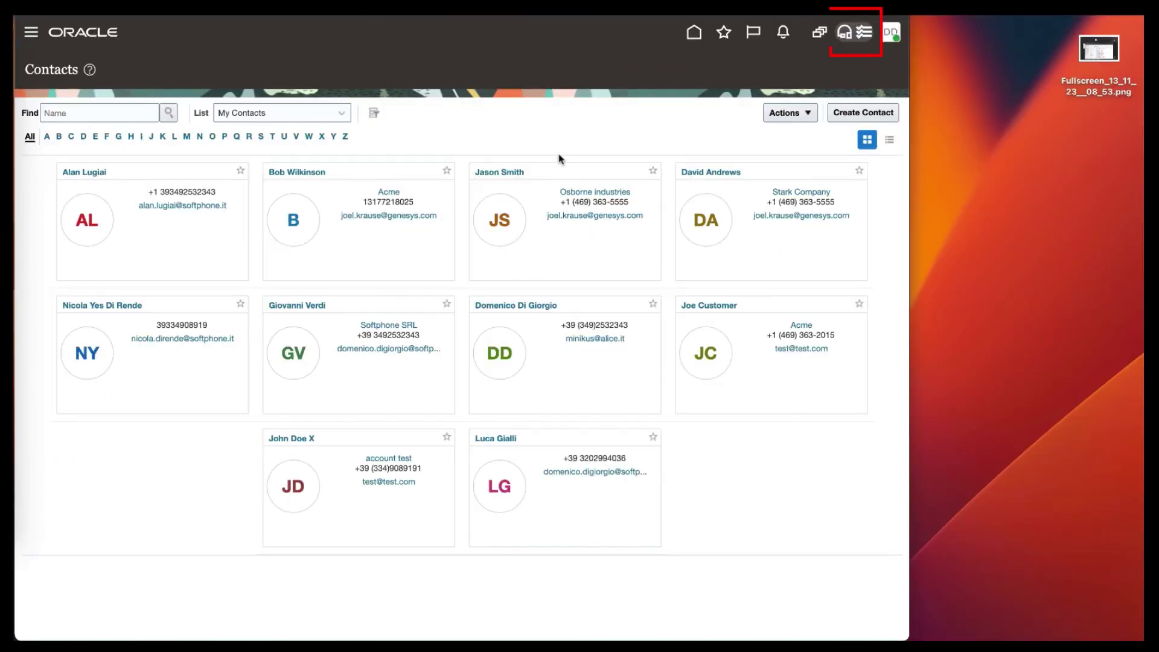
# - Open Genesys Cloud from the headset icon and log in with the agent credentials
pyautogui.click(848, 34)
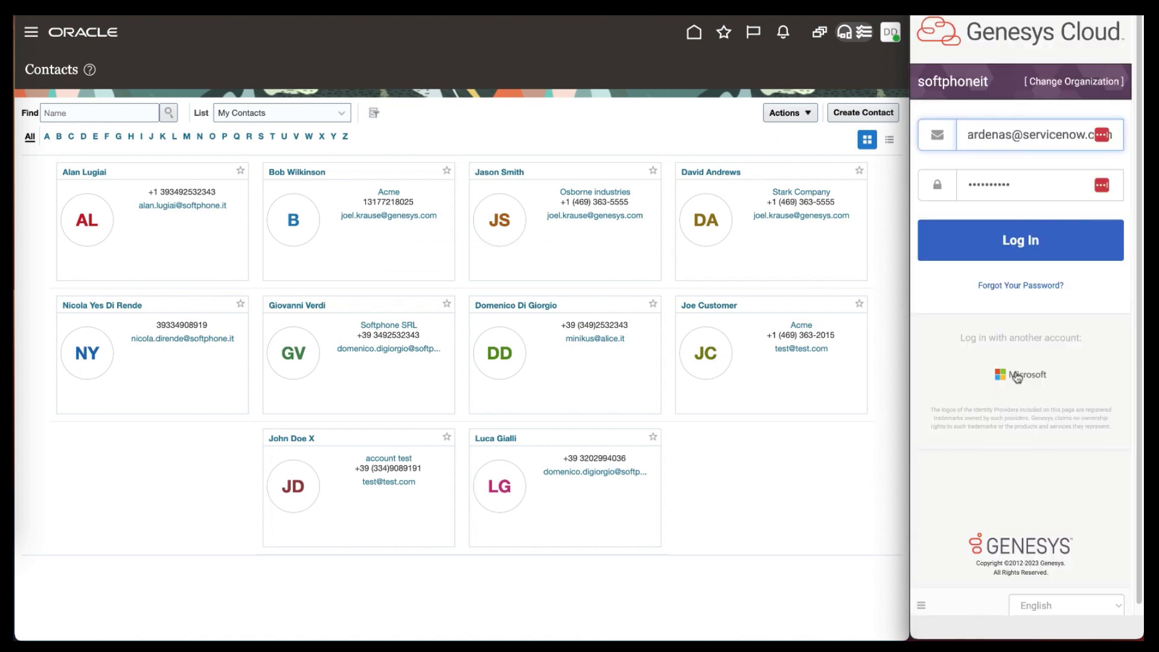
pyautogui.click(1017, 377)
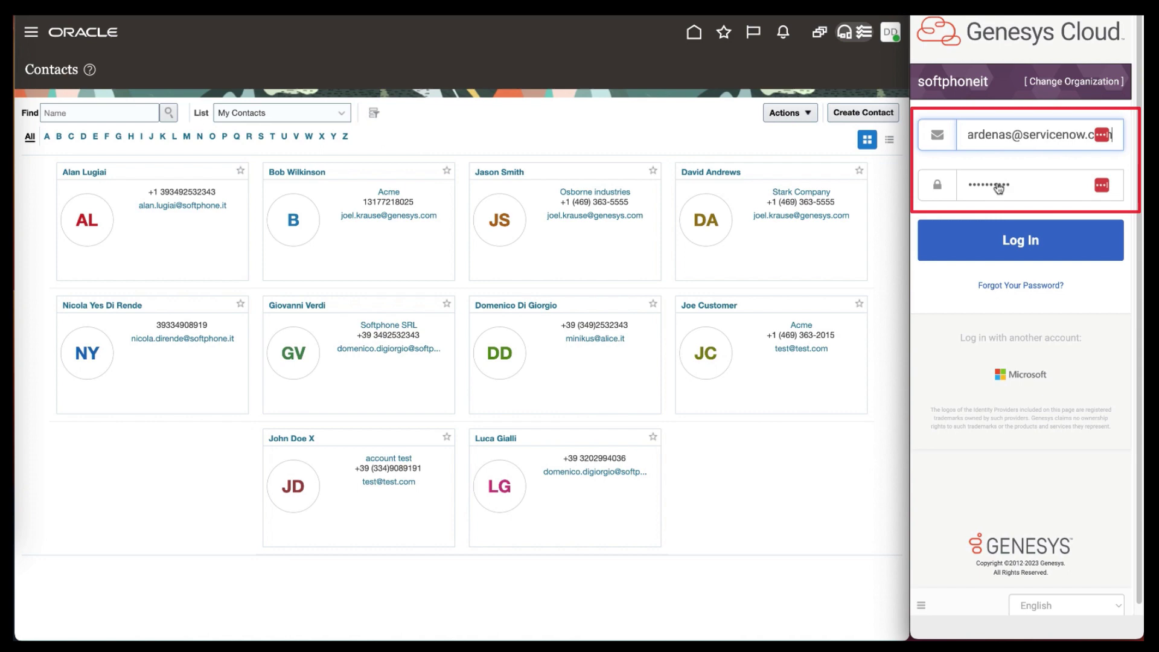
pyautogui.click(1014, 382)
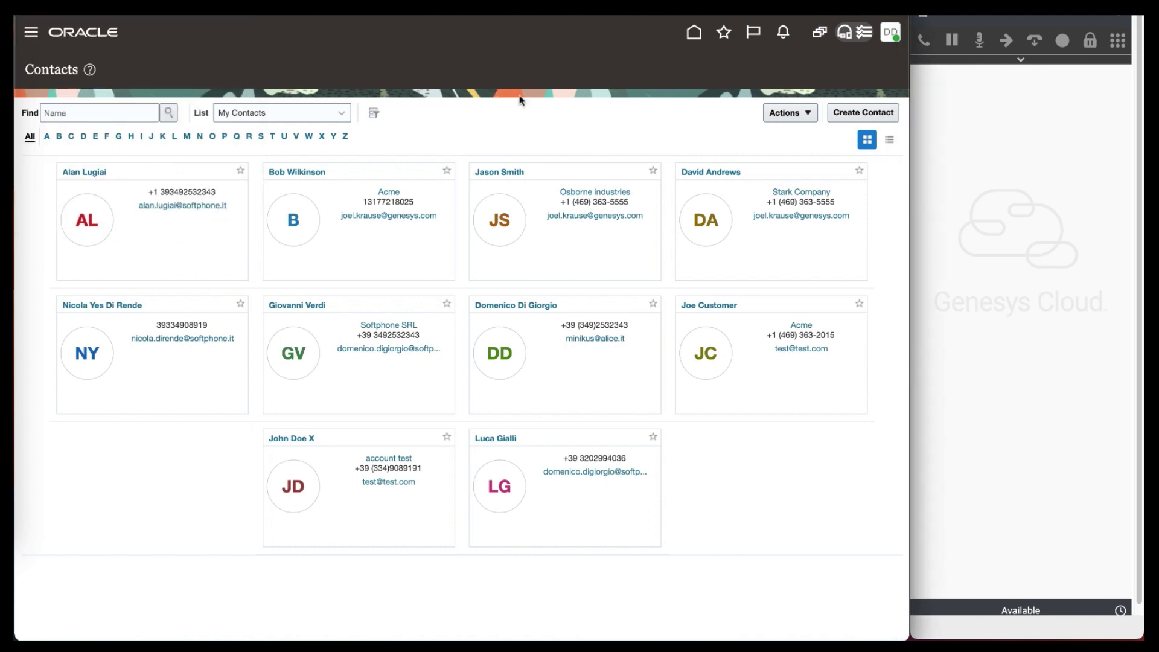
# - Check which interaction types can be started under New Interaction in the Genesys menu
pyautogui.click(965, 114)
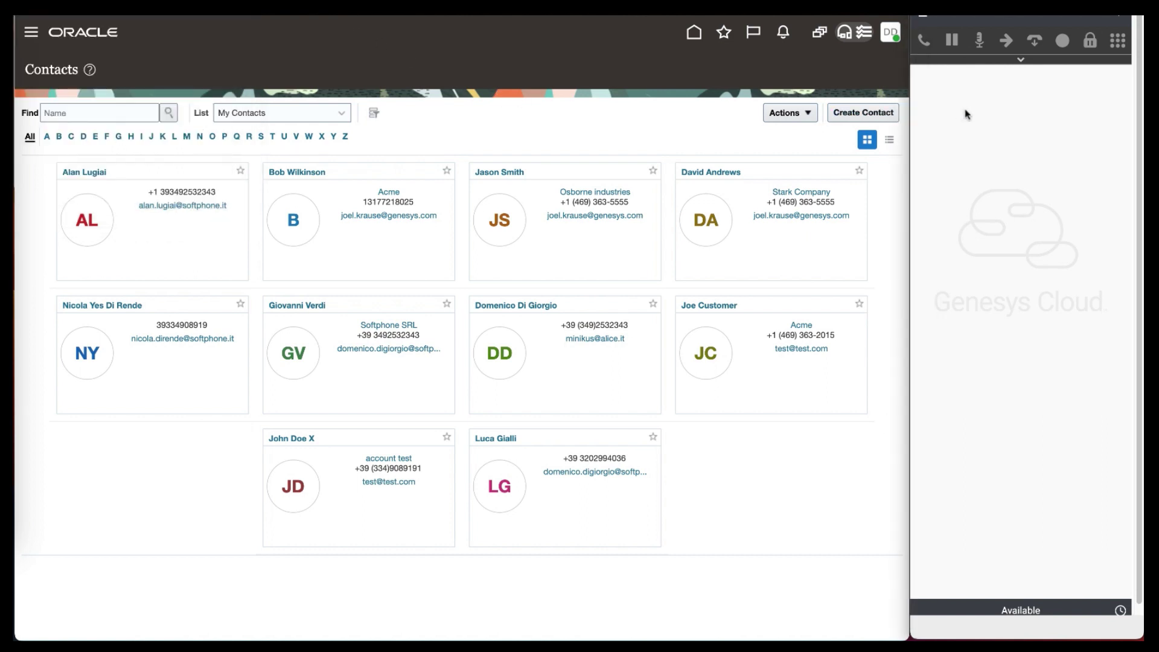
pyautogui.click(924, 17)
pyautogui.click(950, 64)
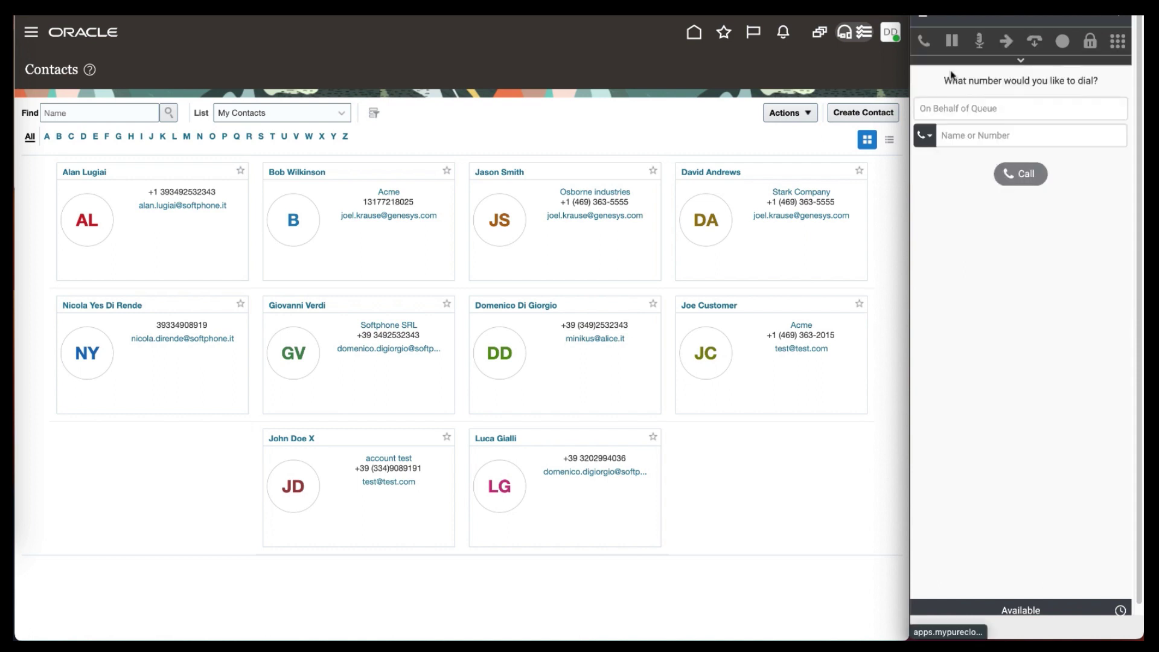
pyautogui.click(931, 146)
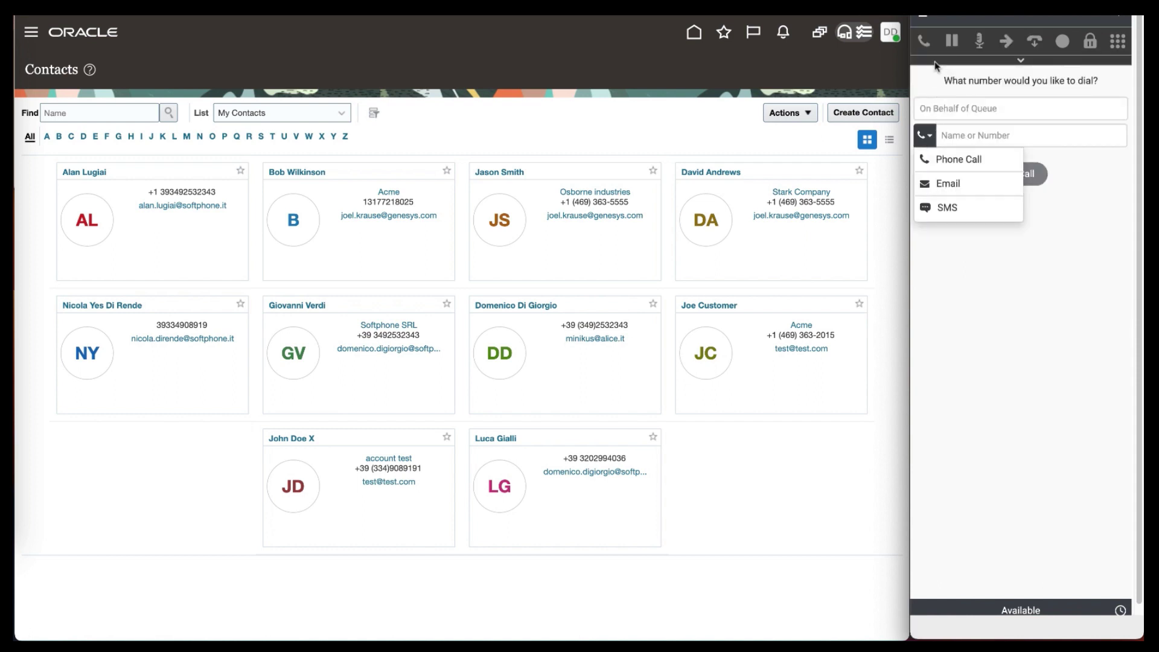
# - Show Agent Performance with the Voice and Callback metrics expanded
pyautogui.click(924, 17)
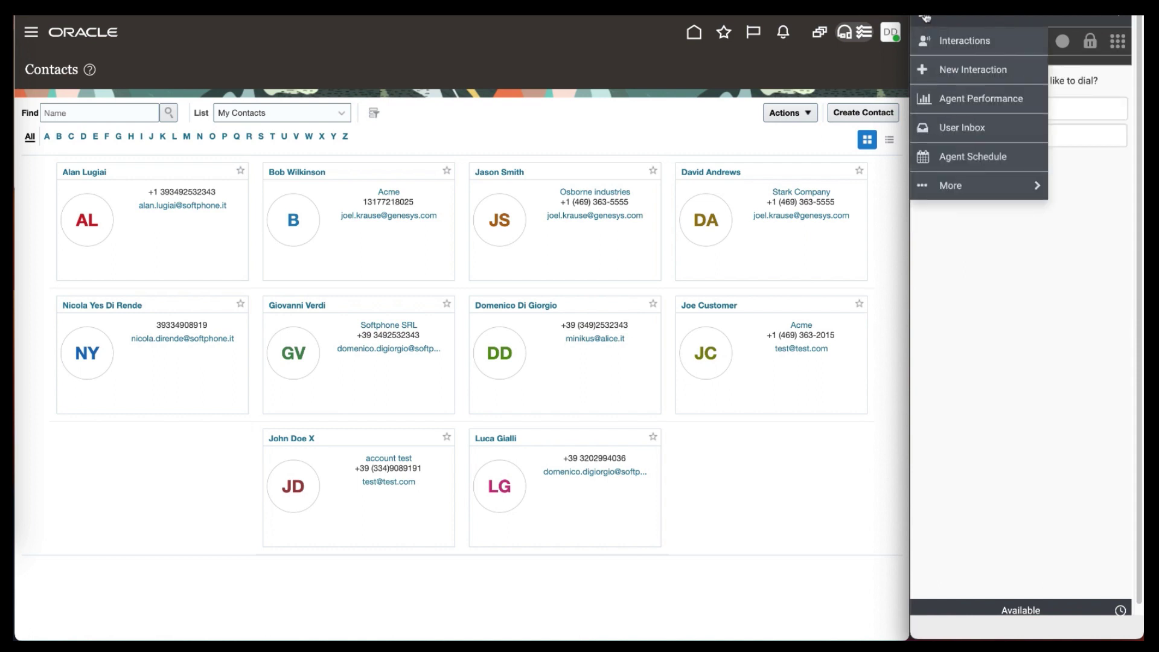
pyautogui.click(959, 102)
pyautogui.click(951, 111)
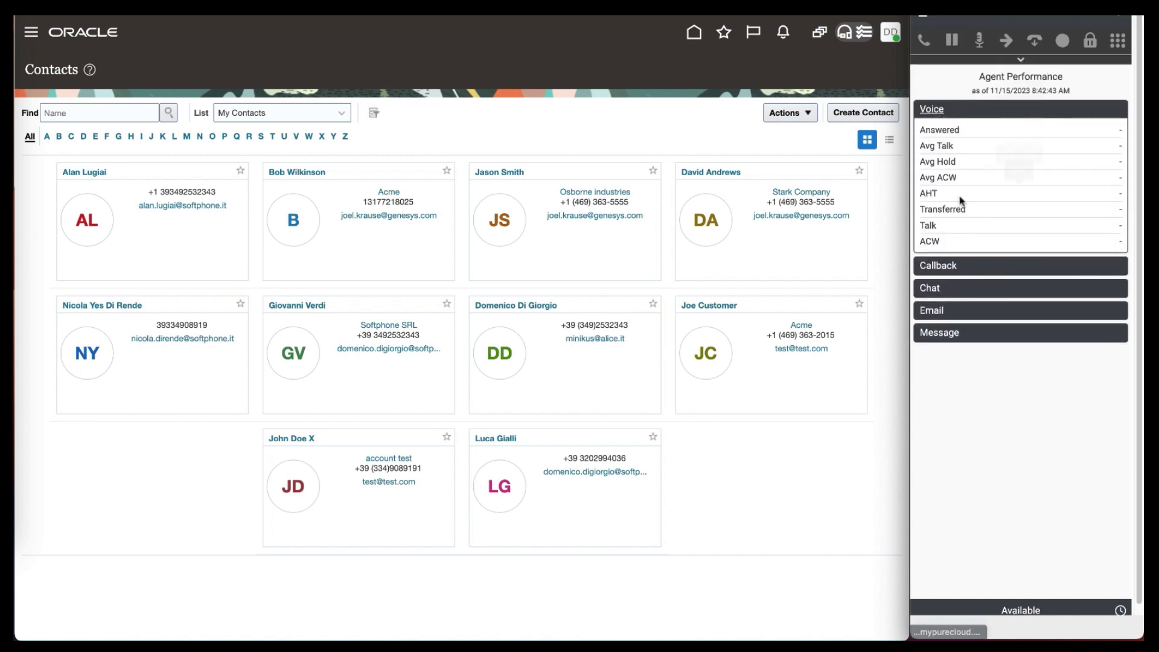
pyautogui.click(960, 274)
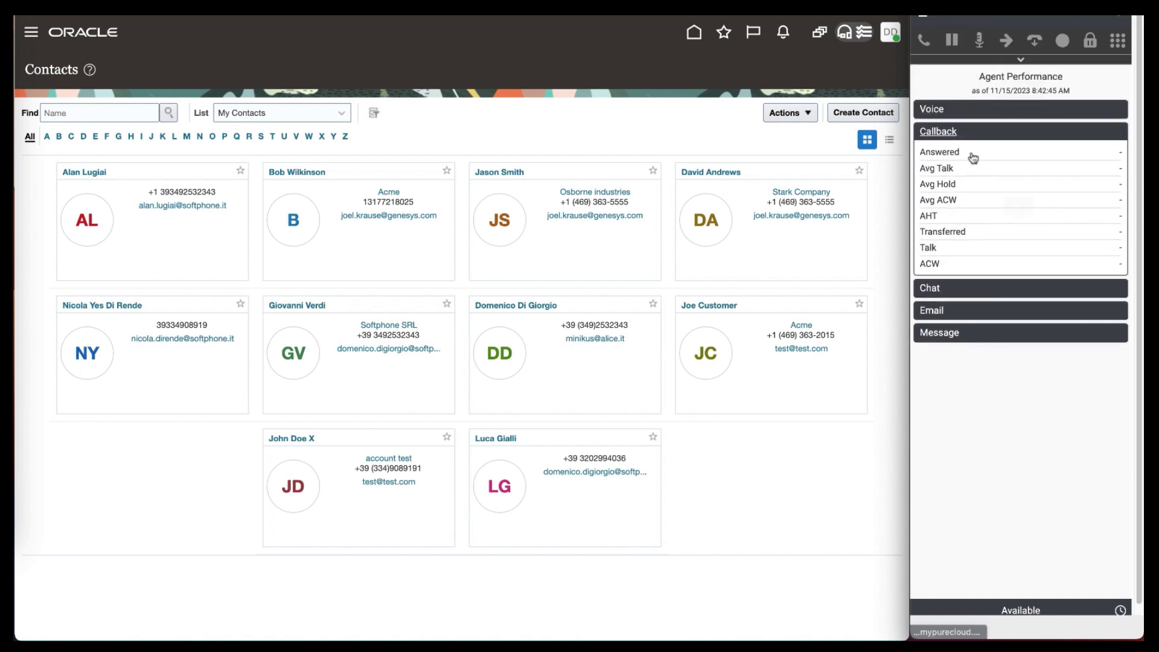
# - Open Agent Schedule and pick August 2, 2023 from the month calendar, then collapse it
pyautogui.click(924, 18)
pyautogui.click(974, 156)
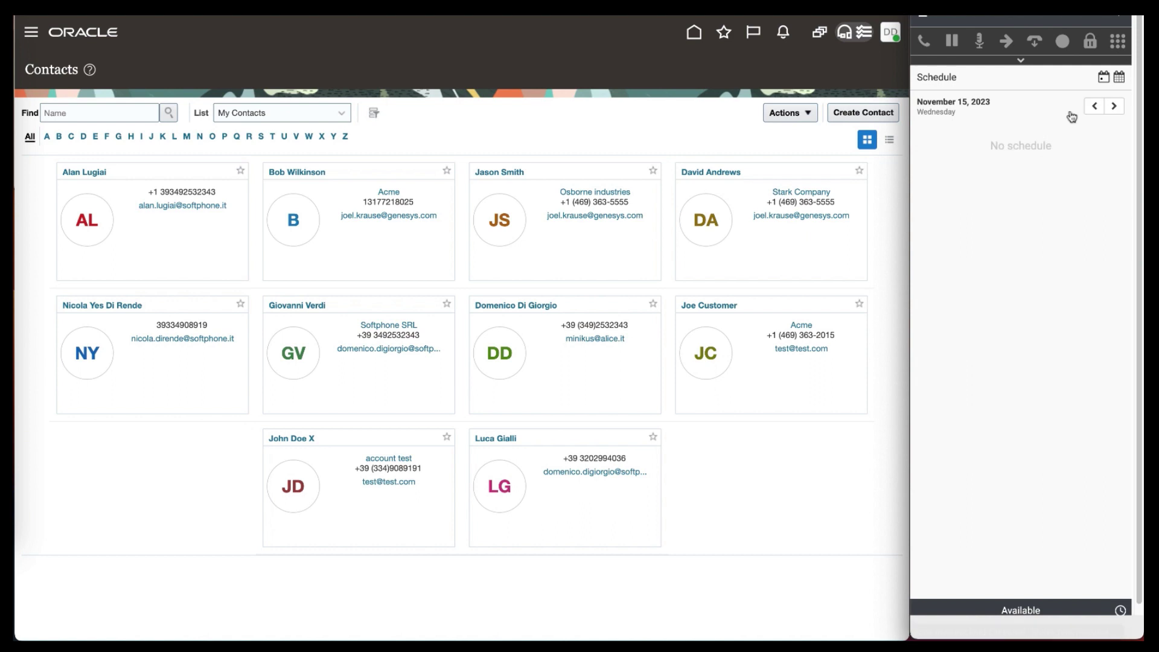
pyautogui.click(1120, 76)
pyautogui.click(928, 102)
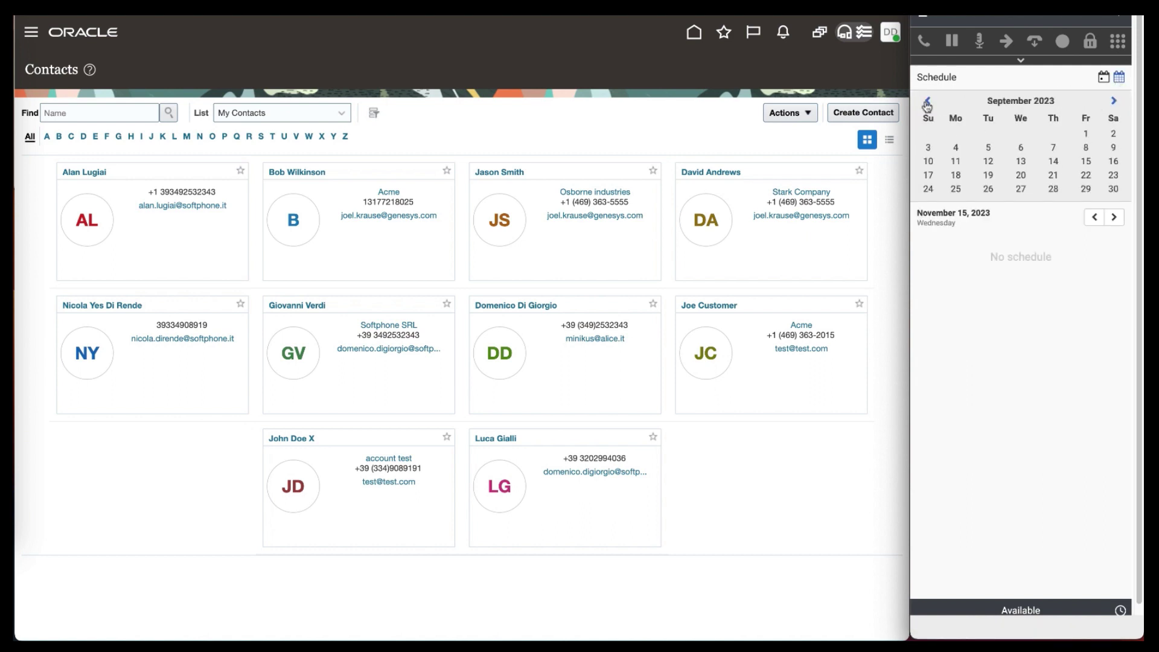
pyautogui.click(928, 102)
pyautogui.click(1019, 137)
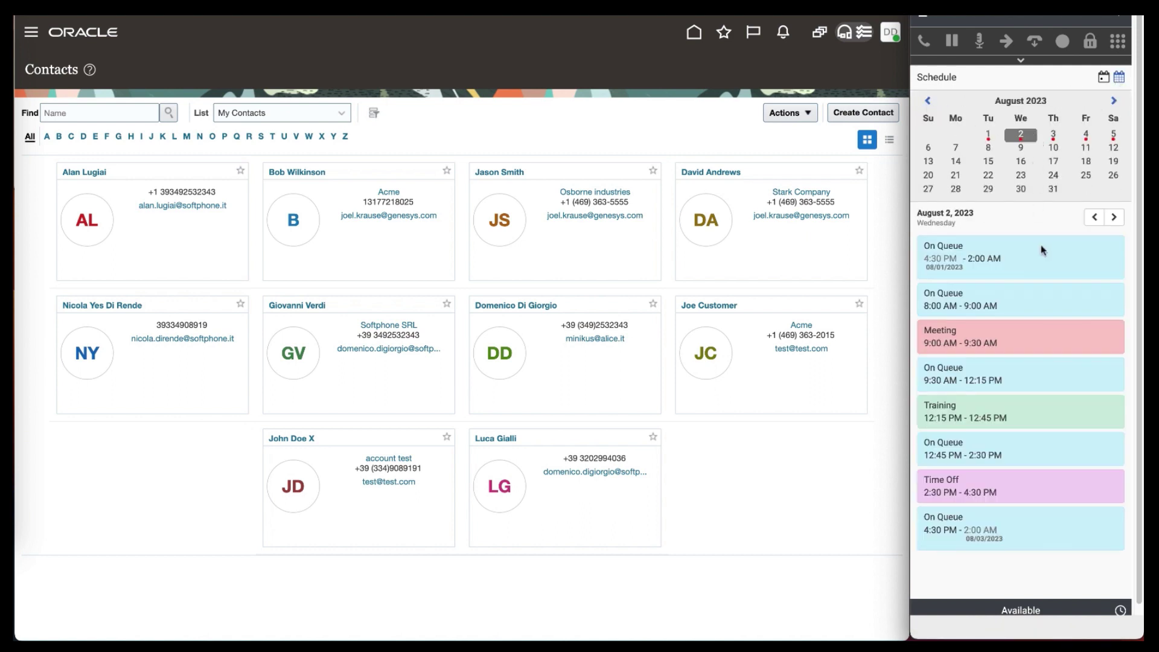
pyautogui.click(1120, 78)
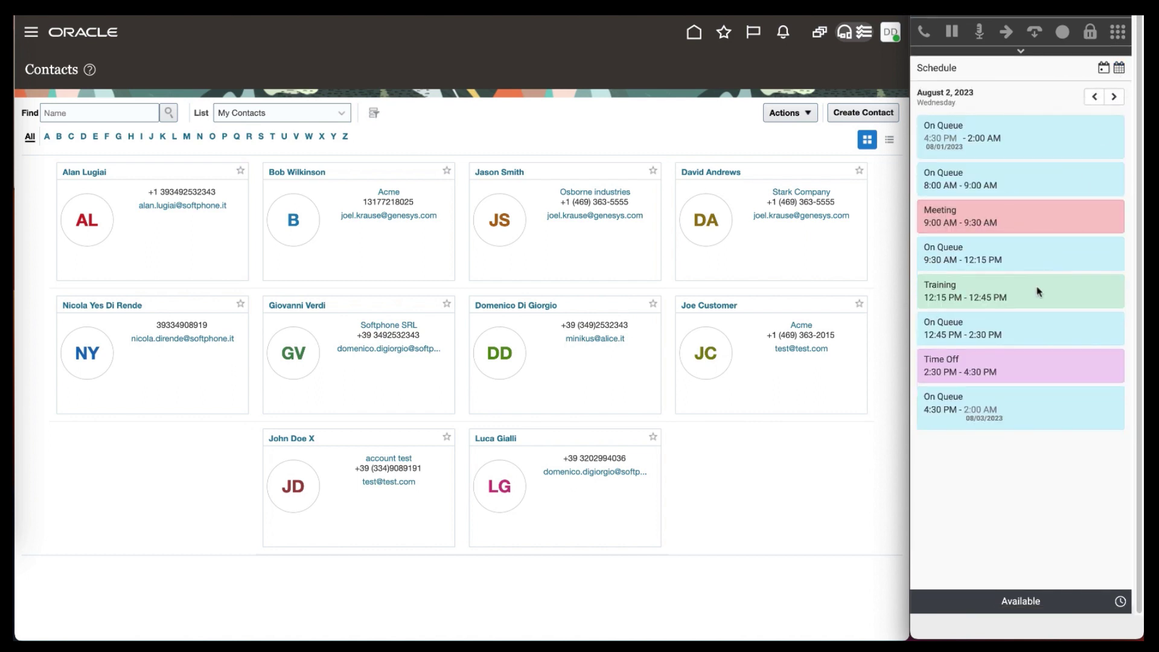
# - In Queue Activation, deactivate SMS_Outgoing_Queue, activate test queue, and submit the changes
pyautogui.click(924, 27)
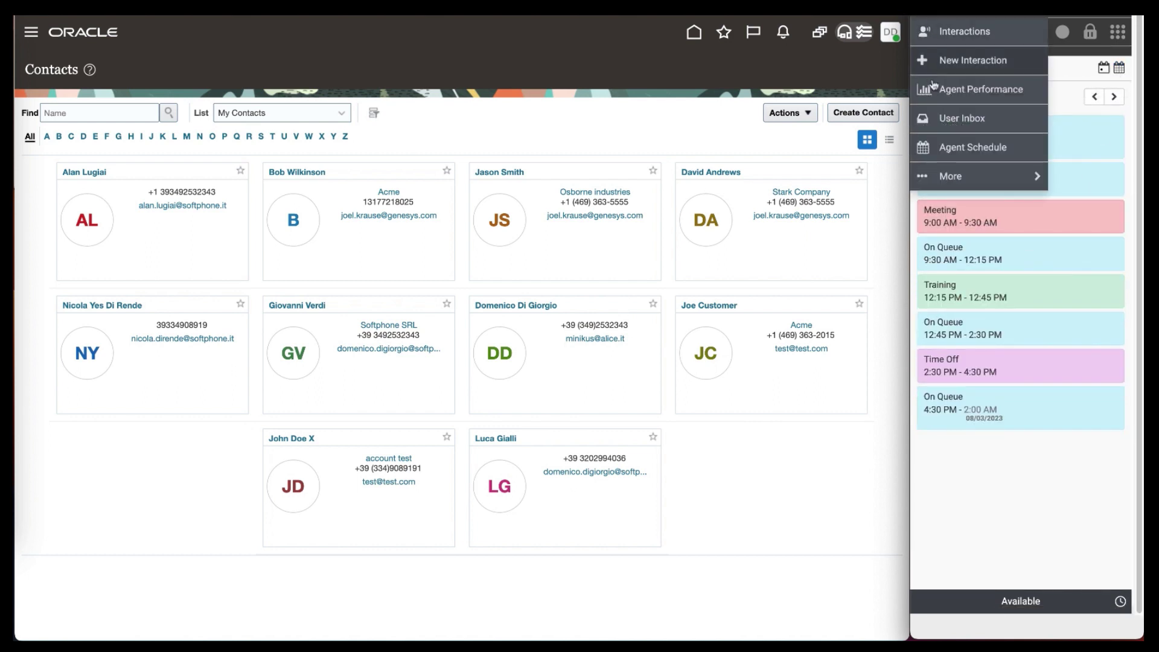
pyautogui.click(950, 177)
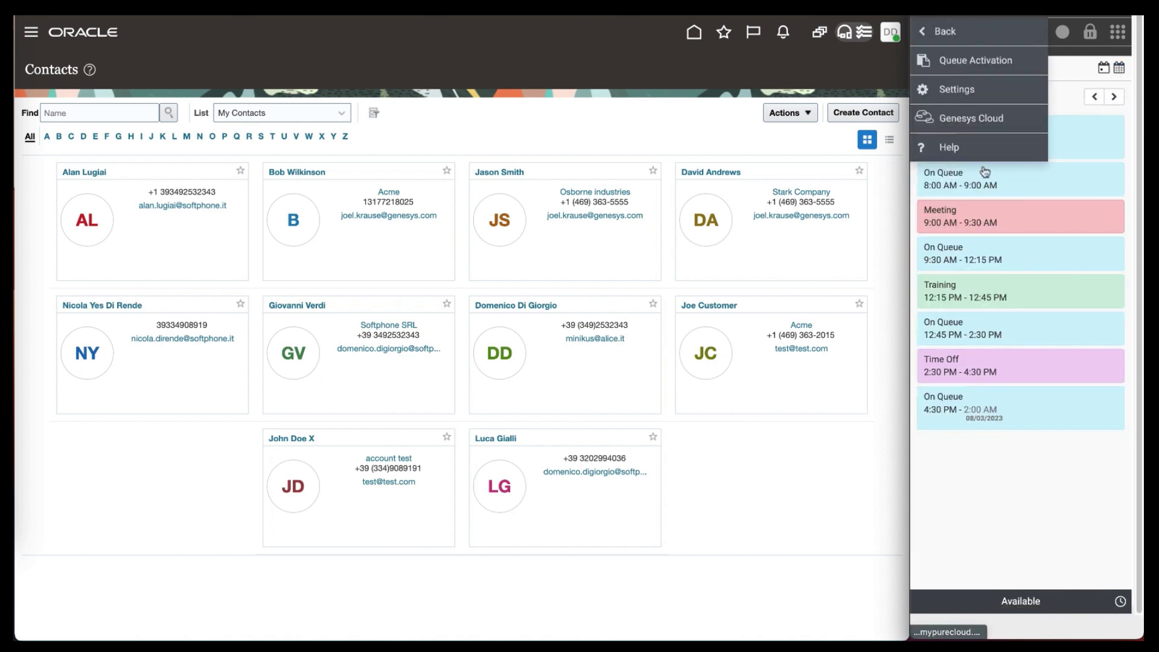
pyautogui.click(972, 62)
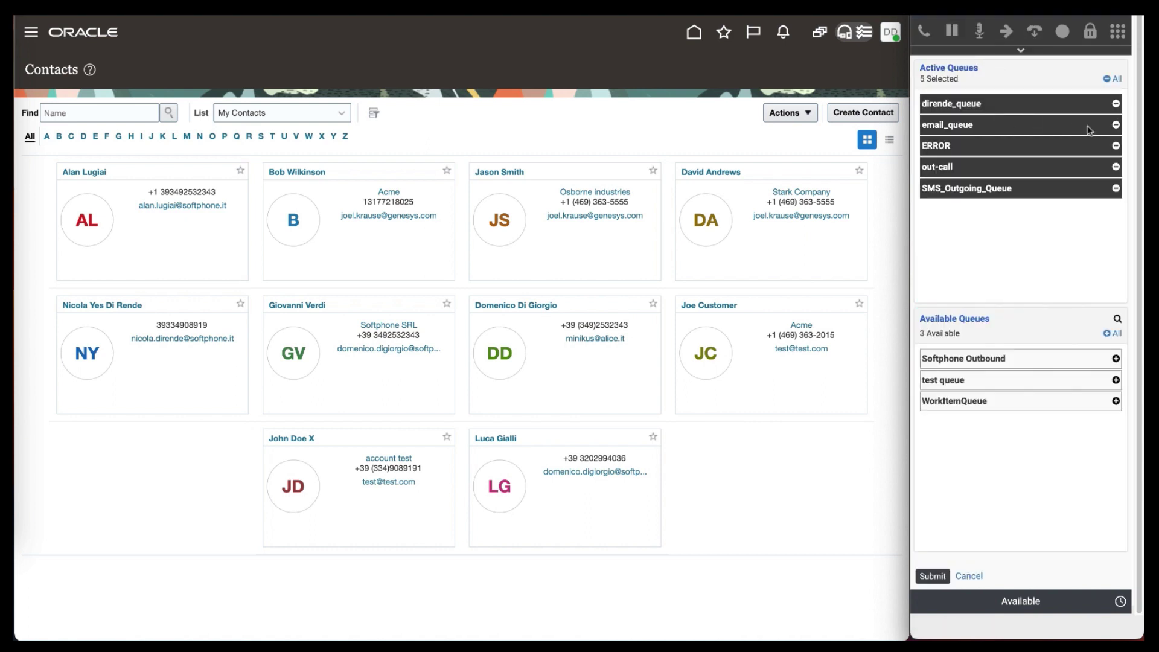
pyautogui.click(1116, 188)
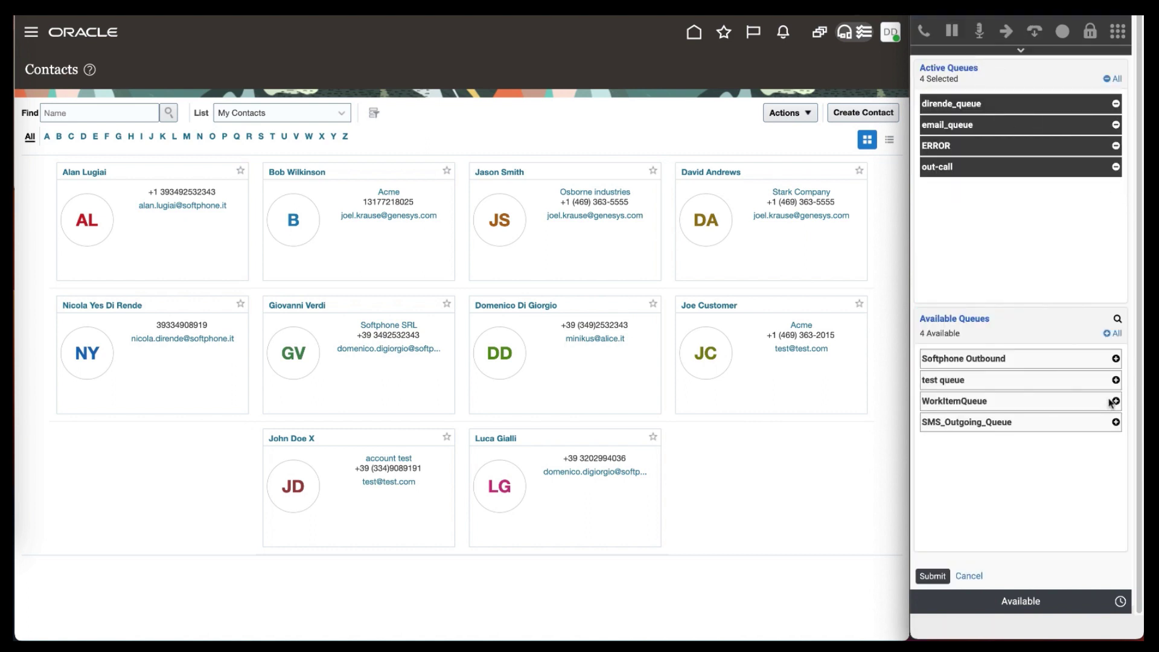
pyautogui.click(1116, 380)
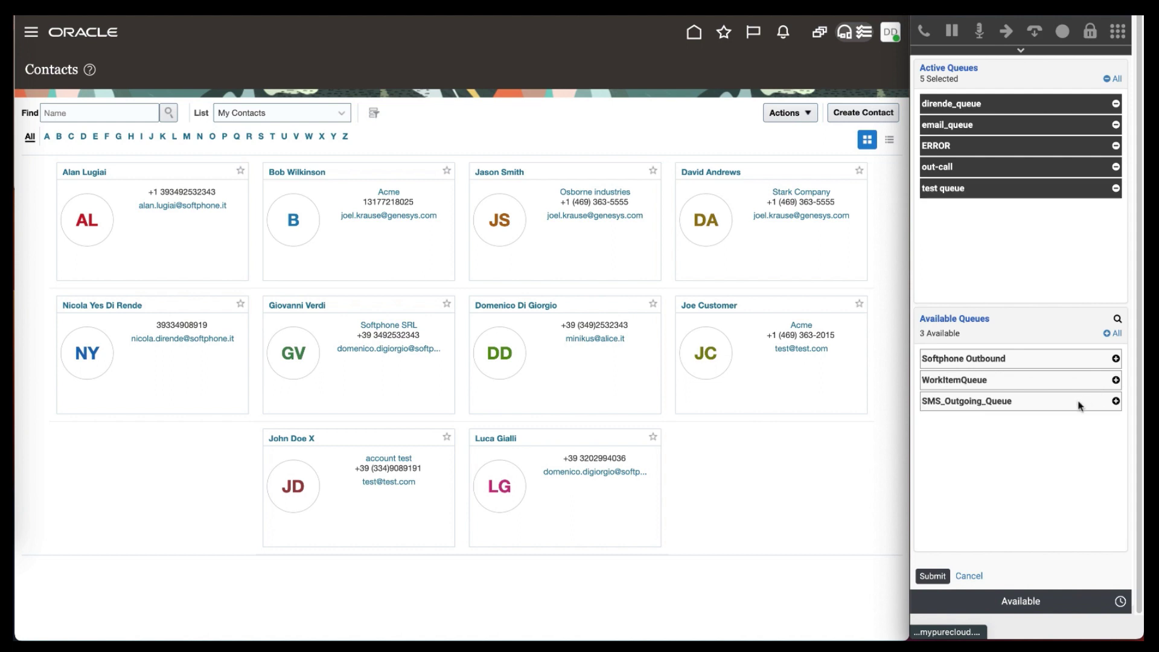
pyautogui.click(934, 577)
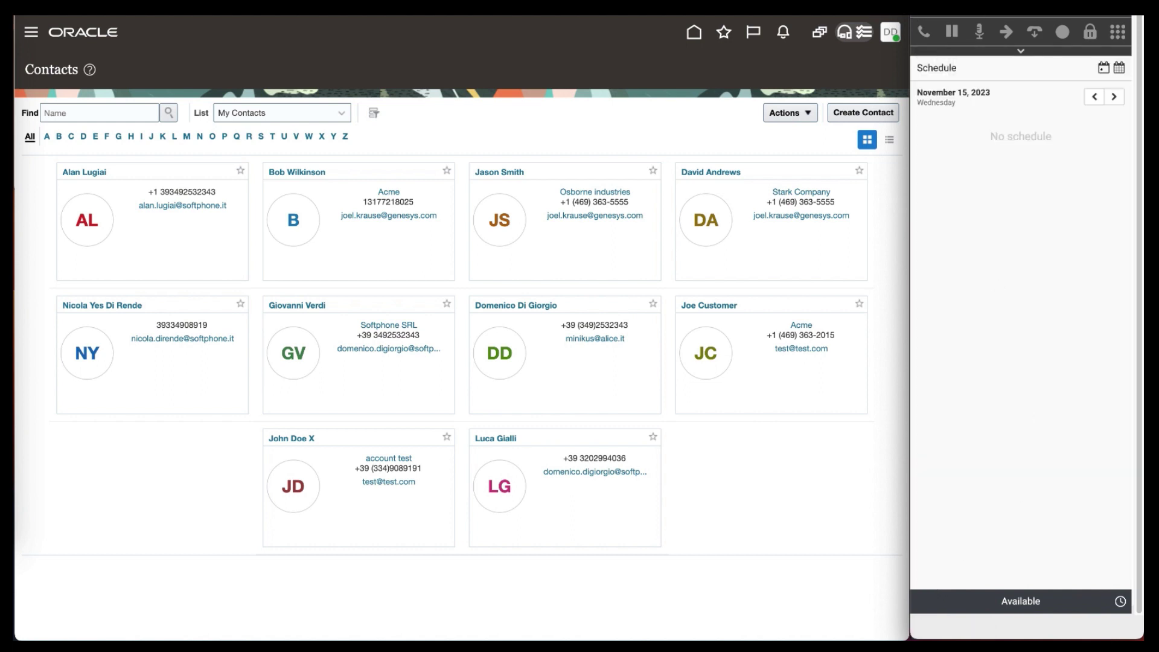
pyautogui.click(1062, 31)
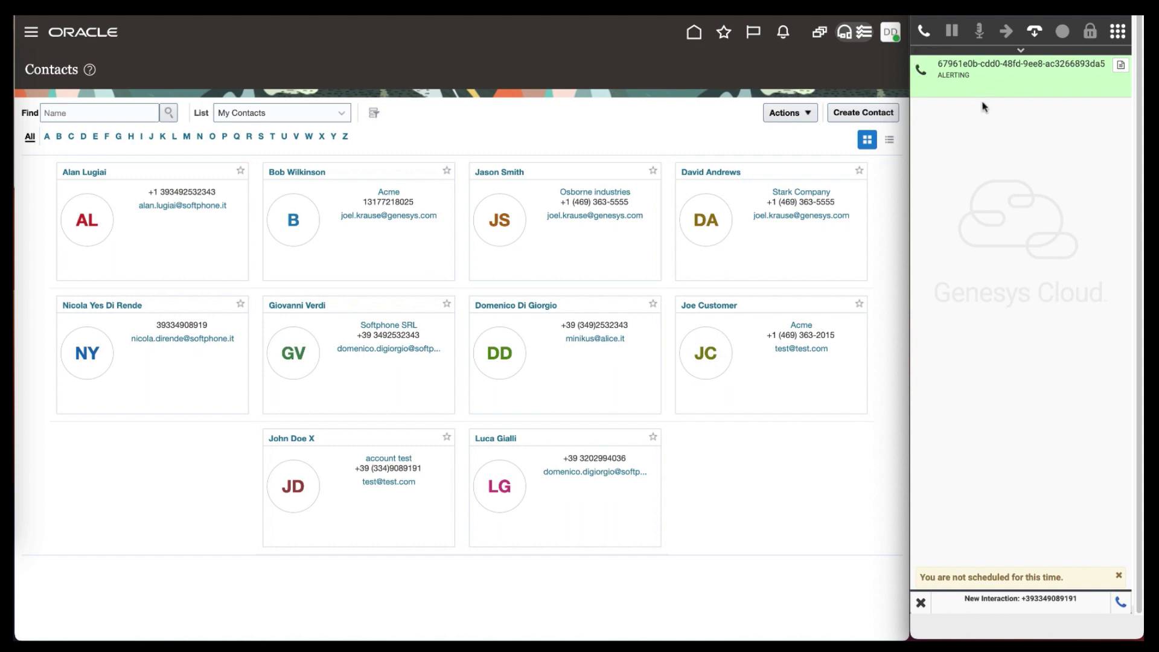
# - Check the alerting dirende_queue call's details in the Script view and pick it up
pyautogui.click(1122, 69)
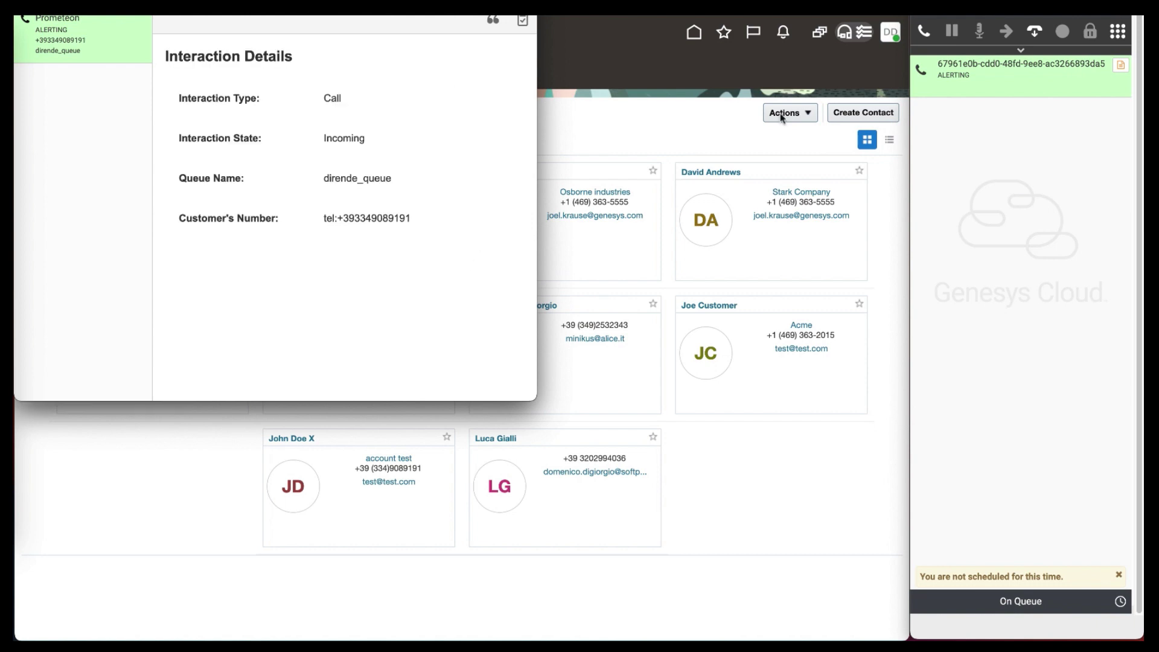
pyautogui.click(925, 36)
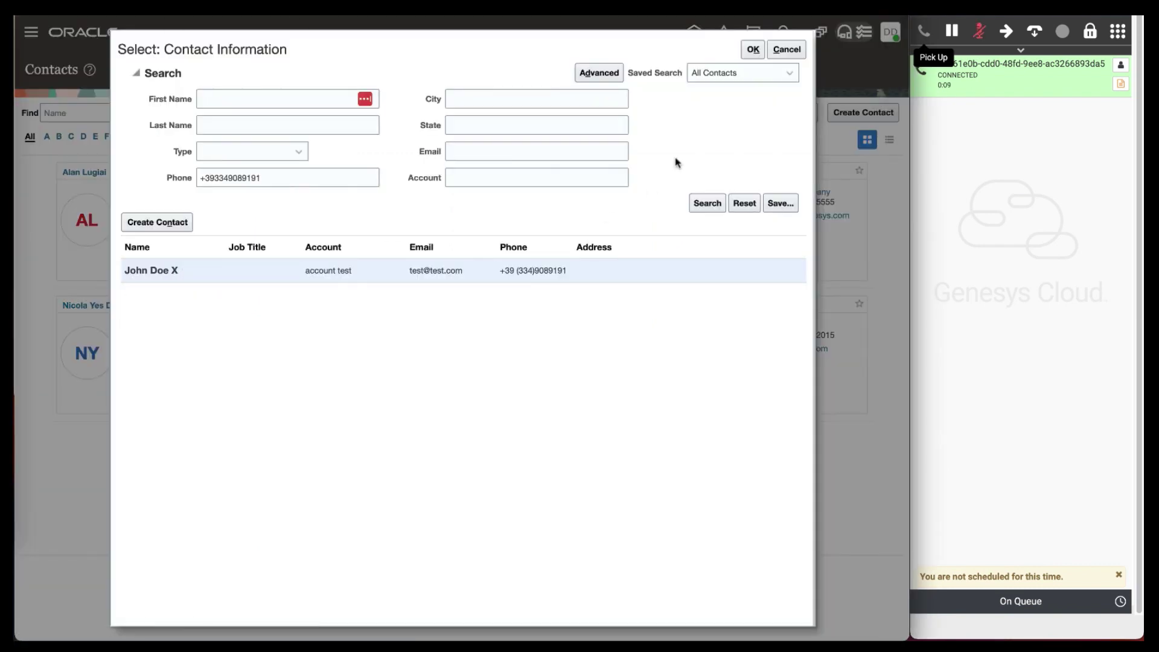
# - Accept John Doe X from the contact search and confirm him in Contact Verification
pyautogui.click(754, 51)
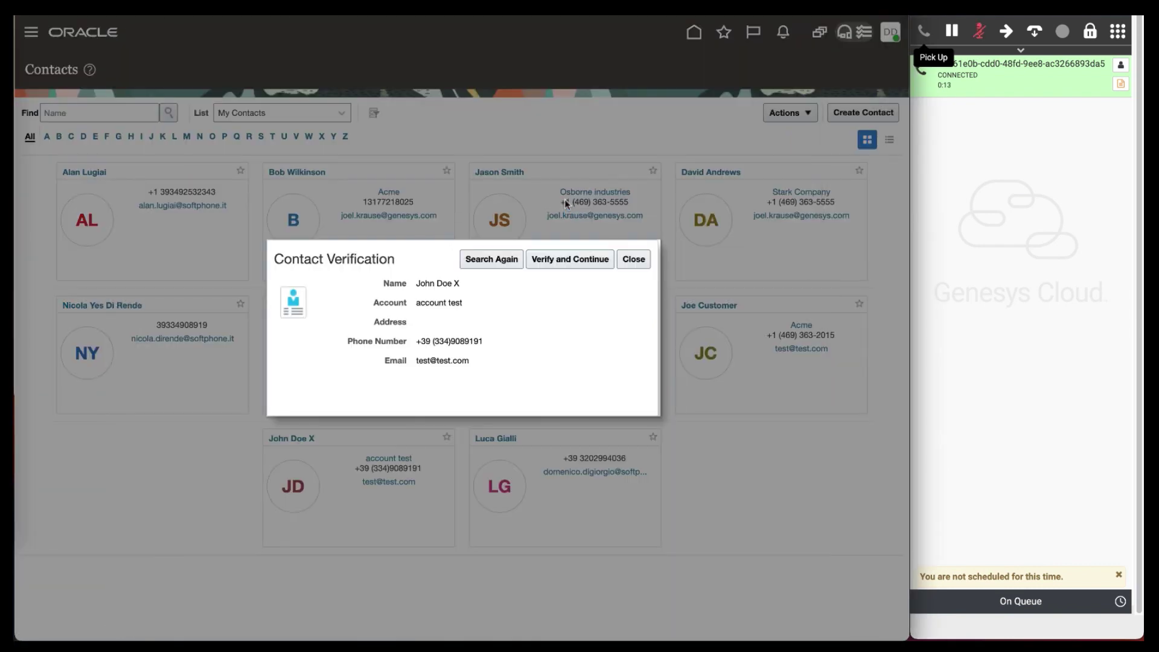
pyautogui.click(574, 262)
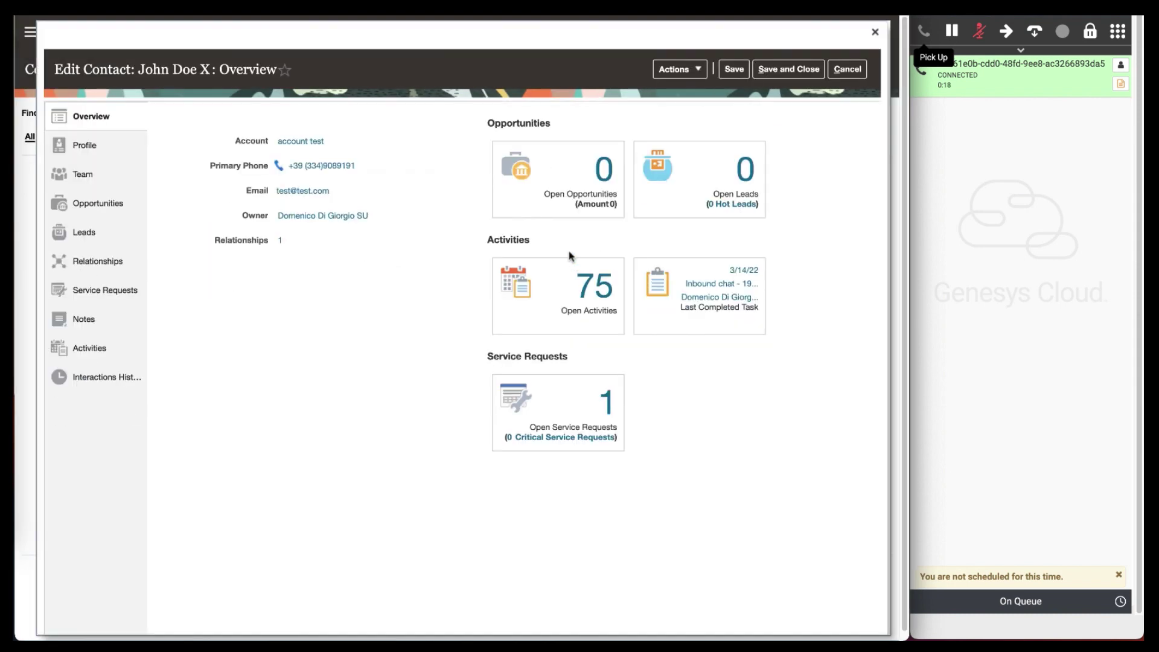
# - Open John Doe X's latest inbound voice task from Activities, save it, and cancel Edit Contact
pyautogui.click(104, 351)
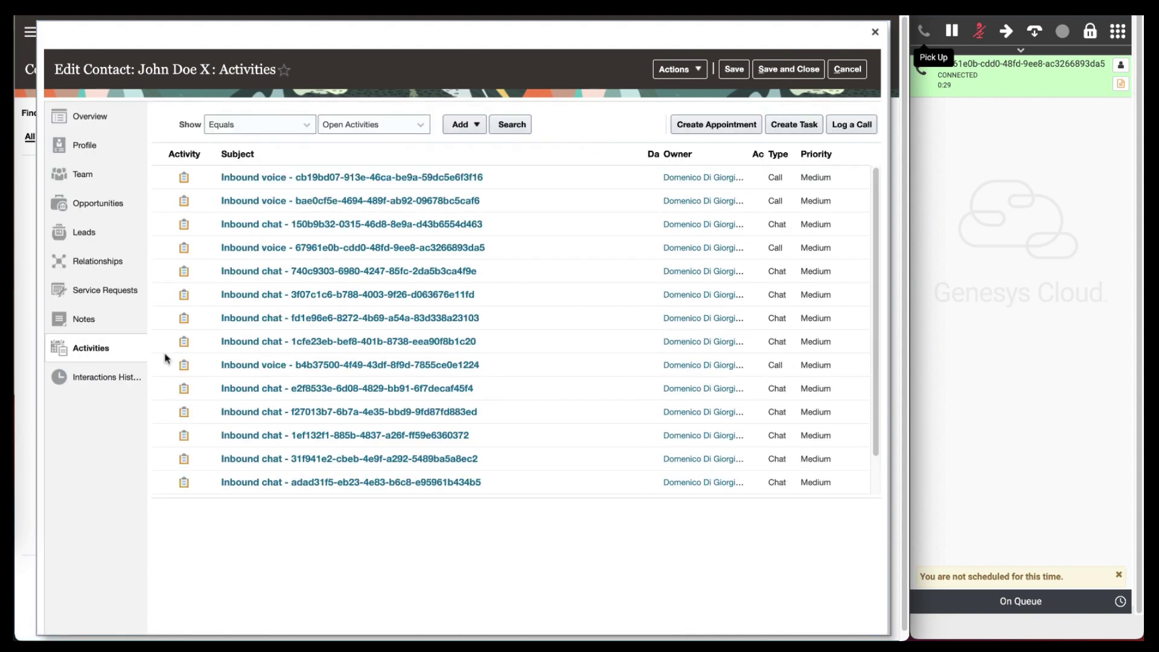
pyautogui.click(370, 179)
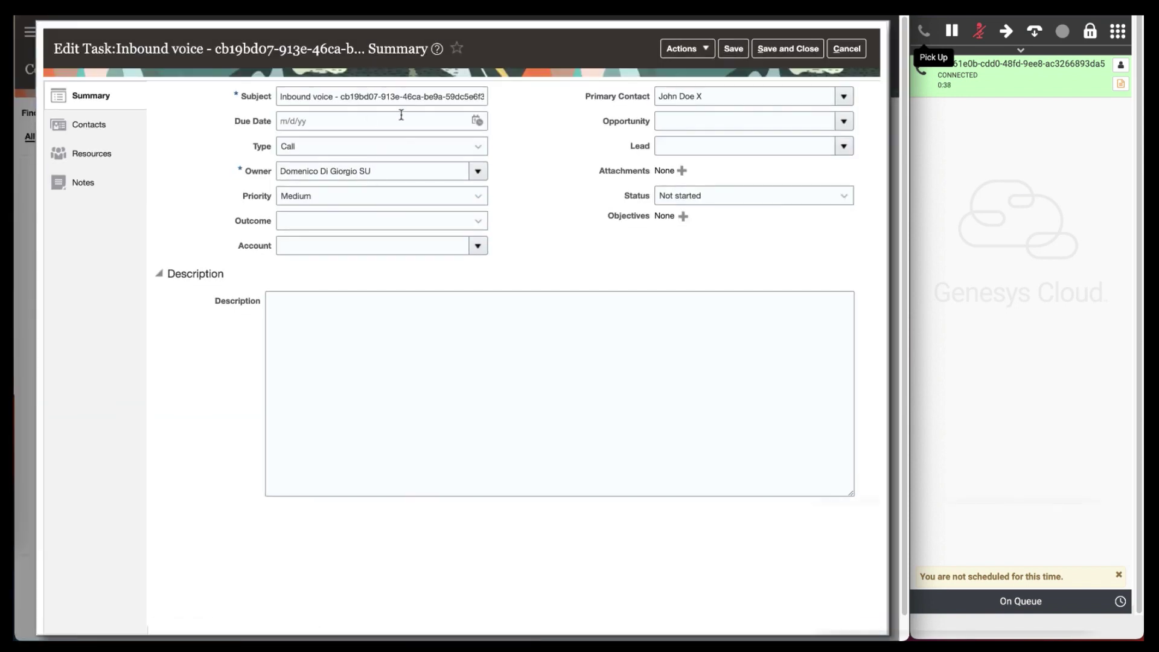
pyautogui.click(345, 96)
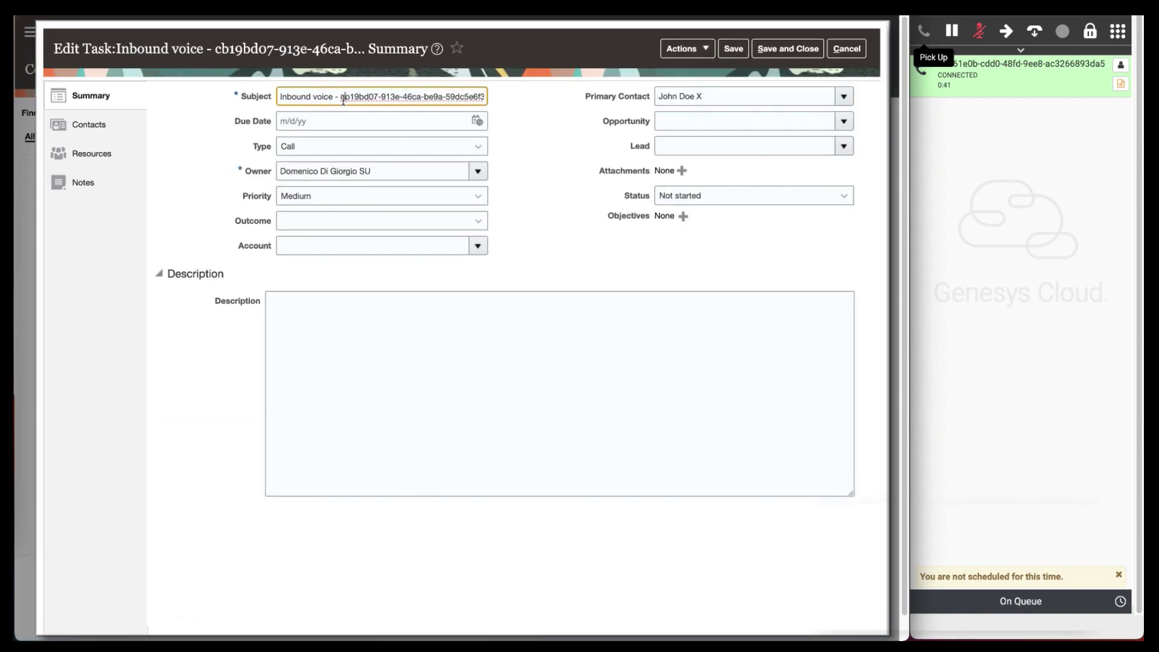
pyautogui.moveTo(343, 100); pyautogui.dragTo(525, 100)
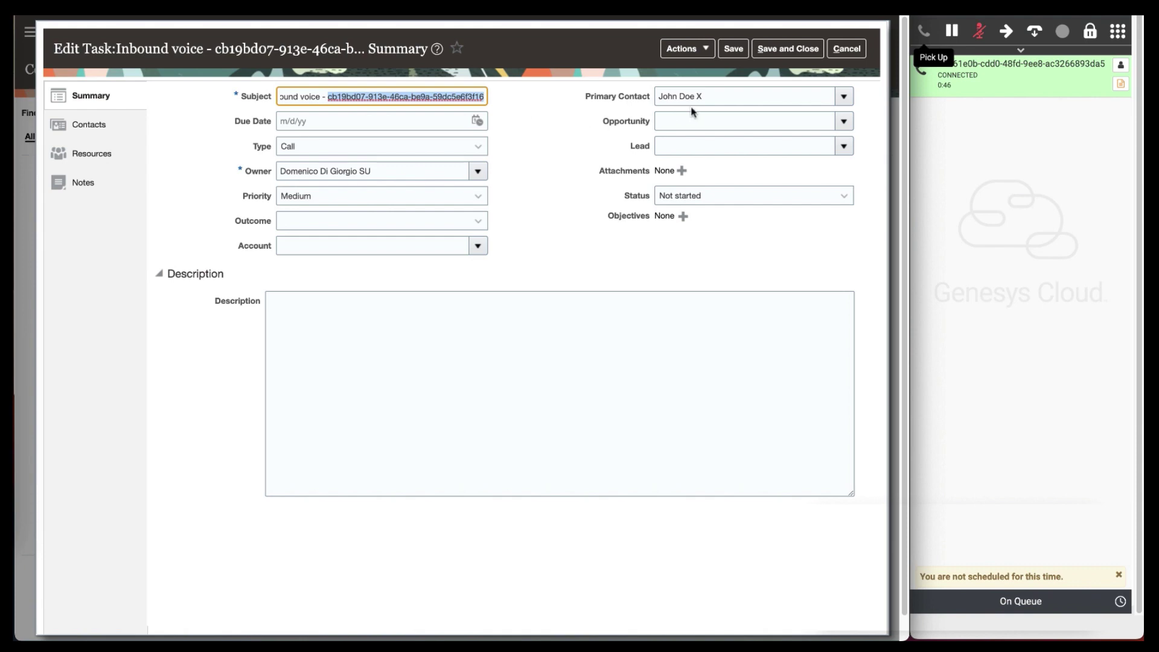
pyautogui.click(799, 53)
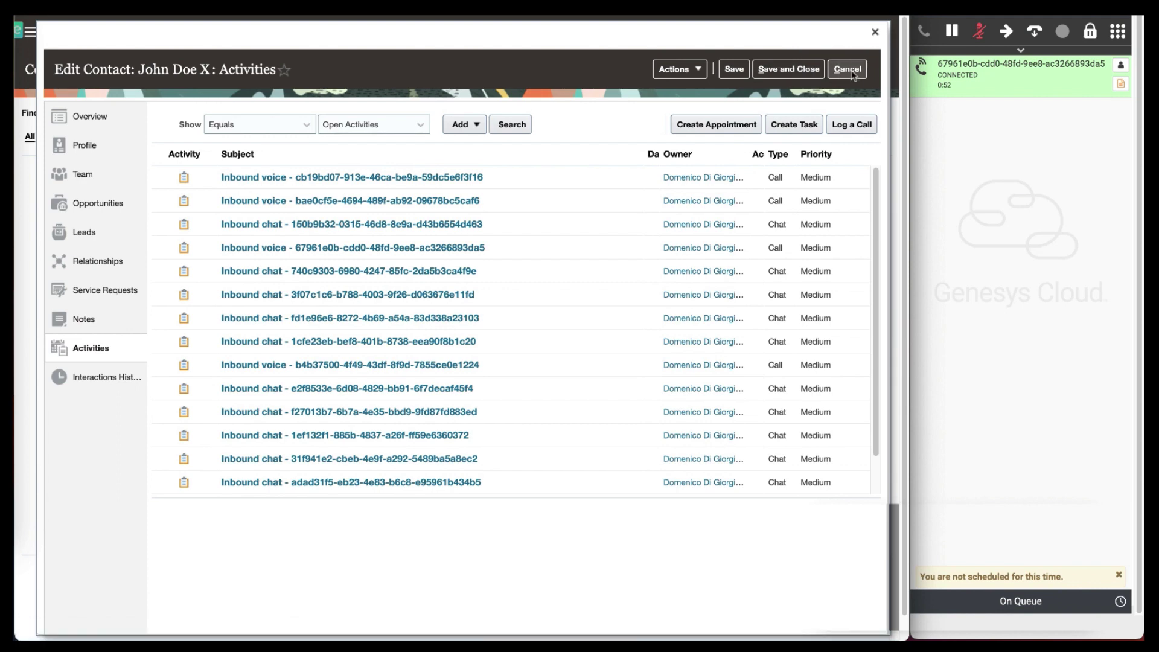
pyautogui.click(849, 70)
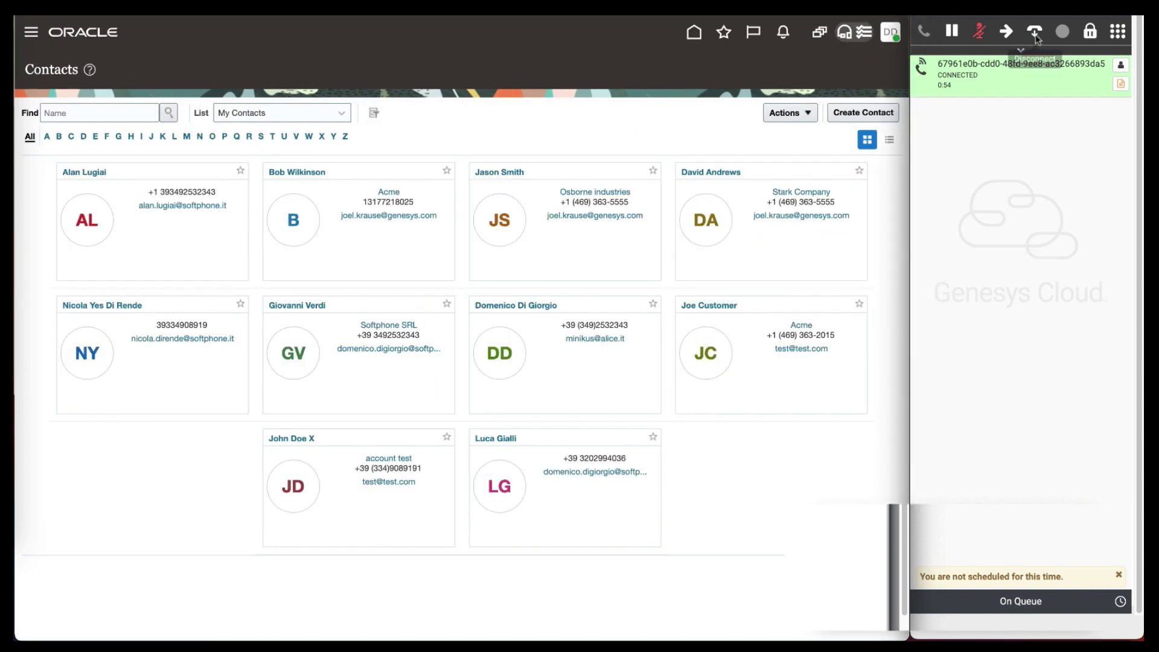
# - Disconnect the call, choose the Abandoned wrap-up code, add a test note, and finish
pyautogui.click(1035, 35)
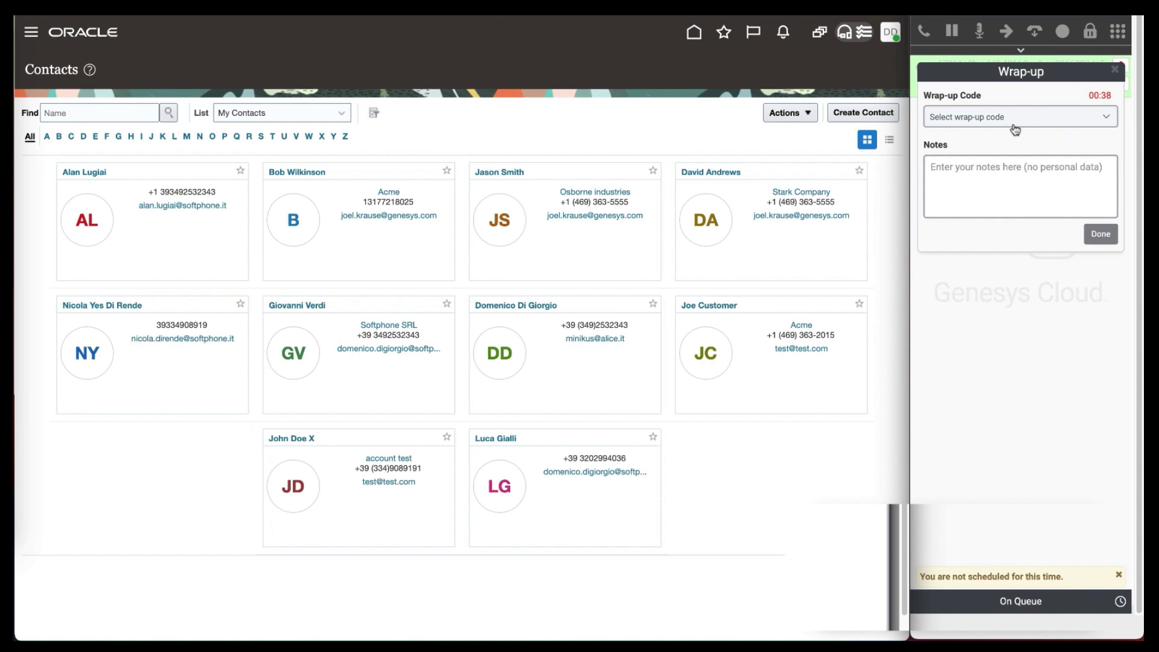
pyautogui.click(974, 124)
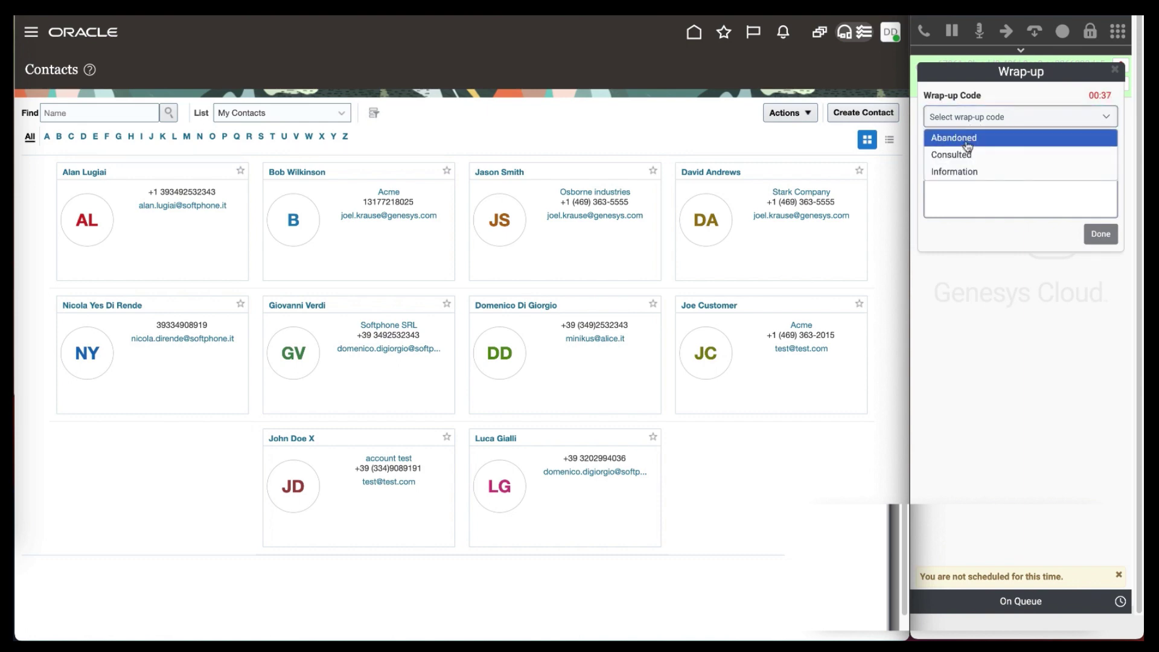
pyautogui.click(967, 138)
pyautogui.click(961, 189)
pyautogui.write('test')
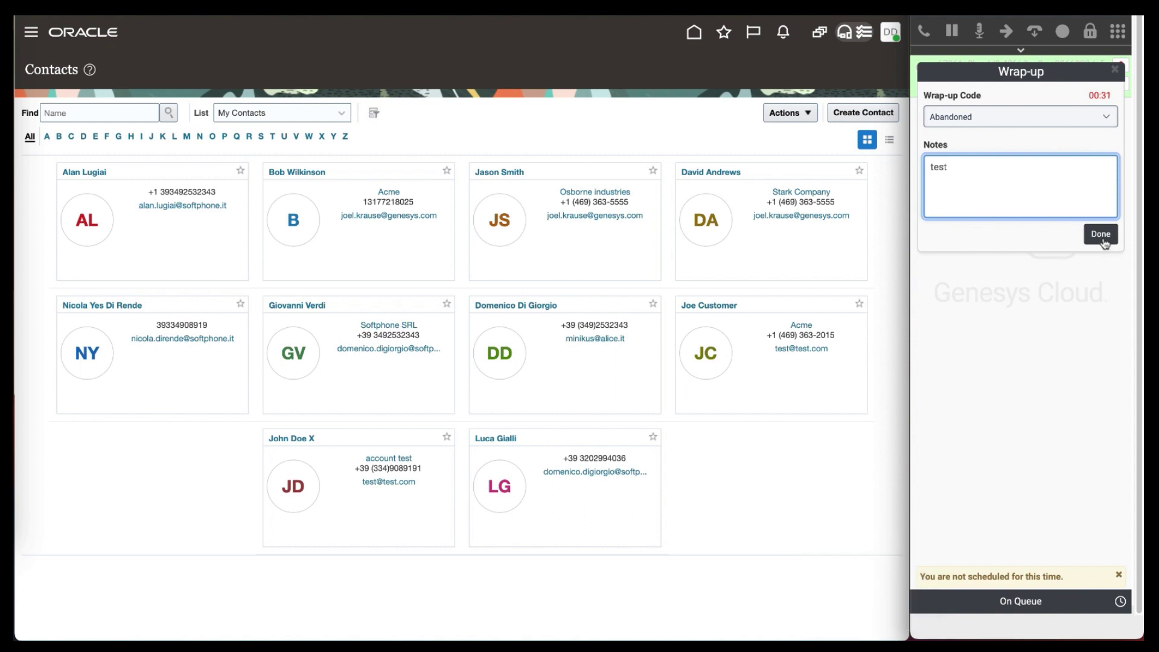
pyautogui.click(1103, 238)
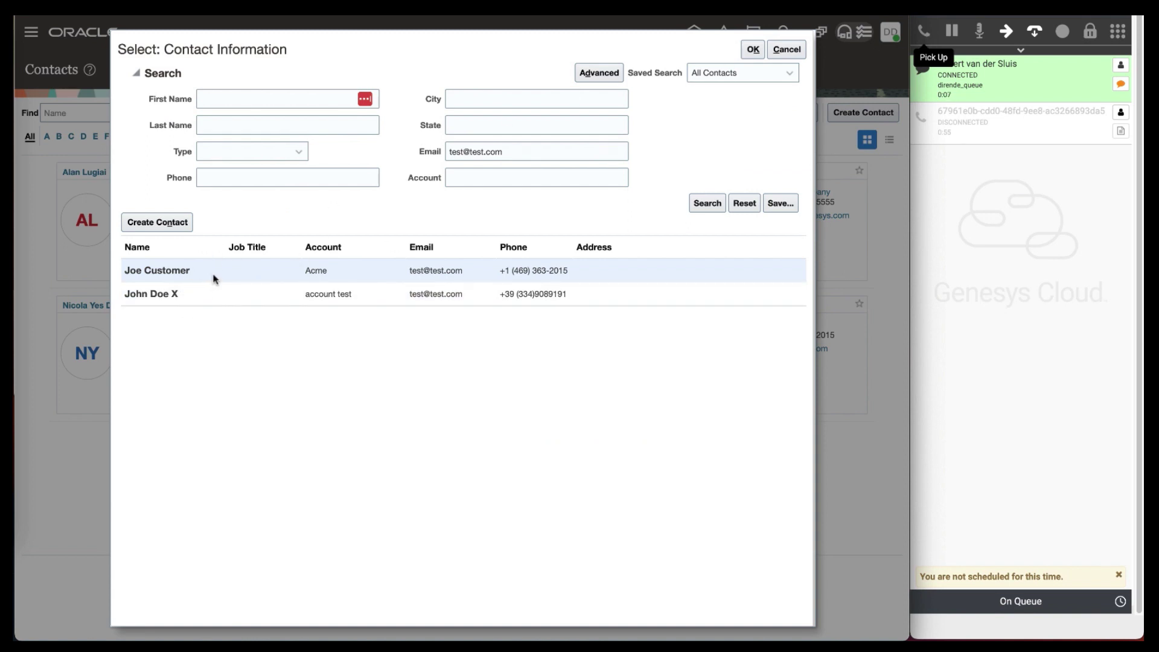
# - Select Joe Customer in the contact search, accept him, and verify him for the chat
pyautogui.click(207, 302)
pyautogui.click(753, 50)
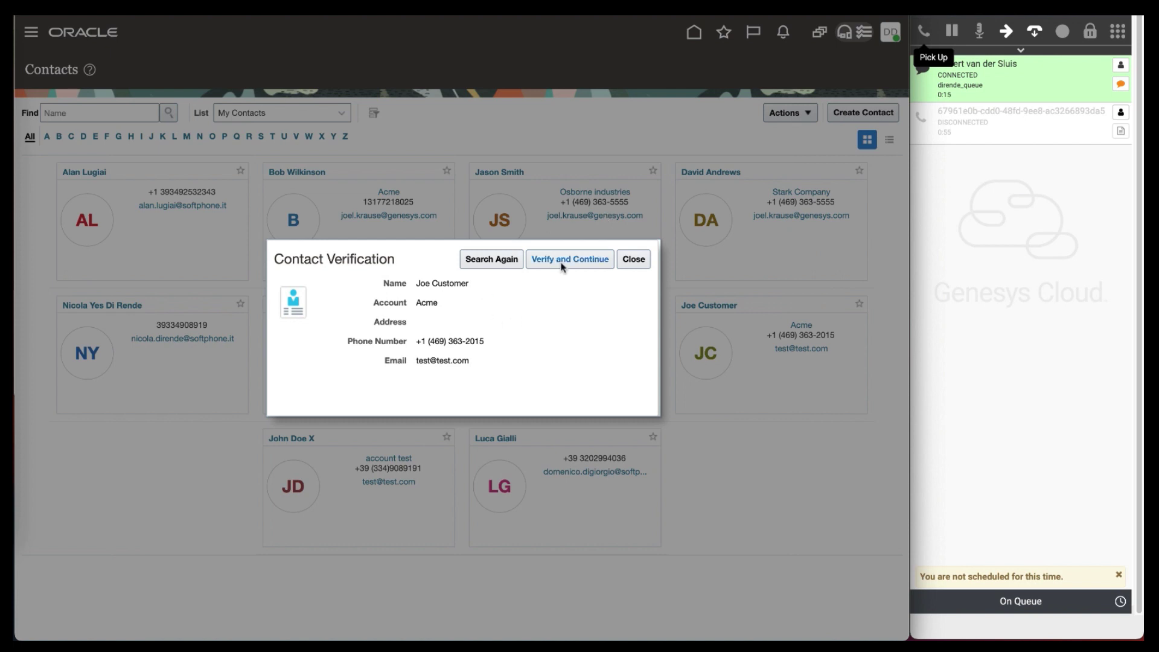
pyautogui.click(564, 261)
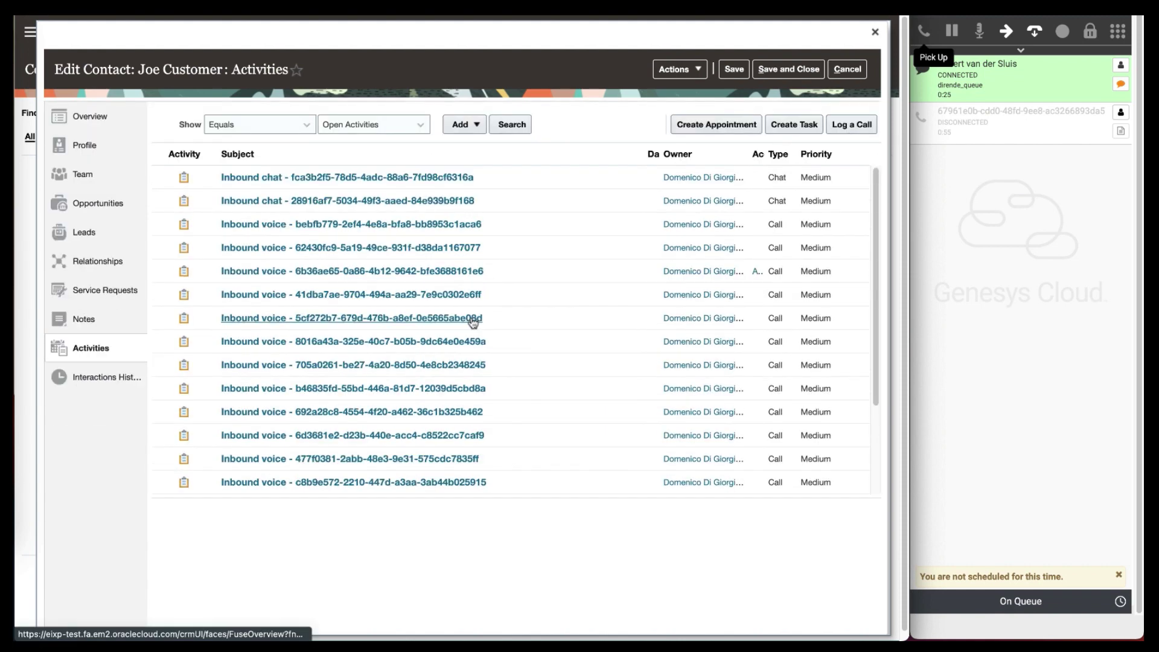
# - Open the newest inbound chat activity and its chat conversation, dismissing the not-scheduled reminder
pyautogui.click(369, 180)
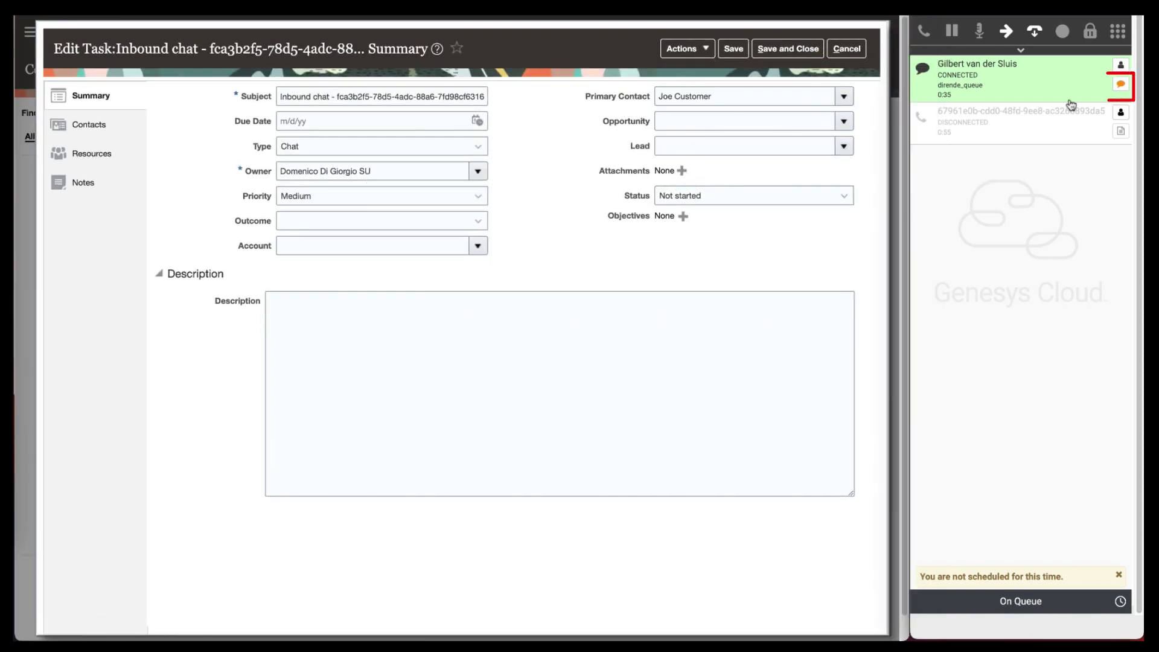
pyautogui.click(1121, 87)
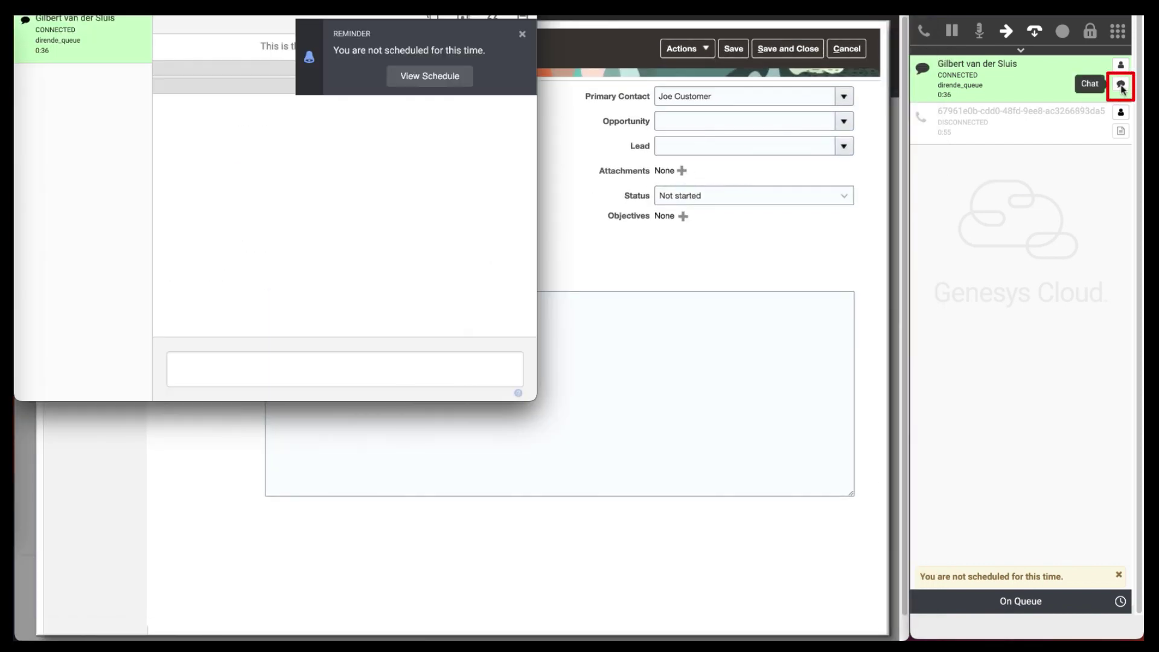
pyautogui.click(522, 35)
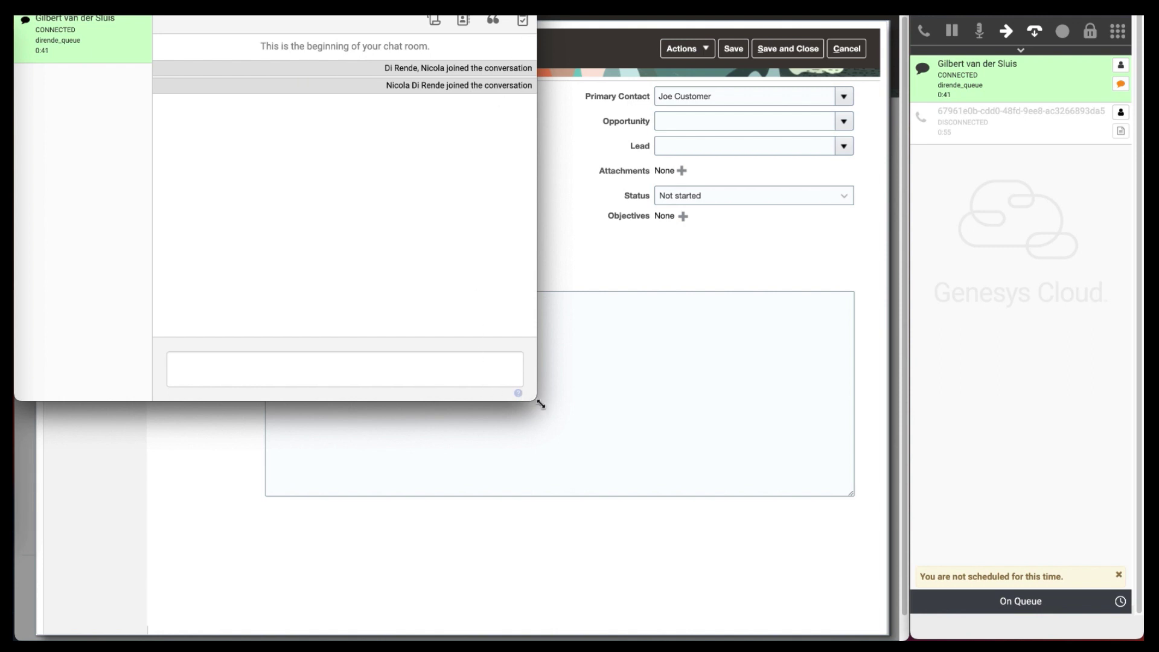
# - Enlarge the chat window and send the customer a greeting message
pyautogui.moveTo(542, 404); pyautogui.dragTo(628, 452)
pyautogui.click(372, 430)
pyautogui.write('hi customer')
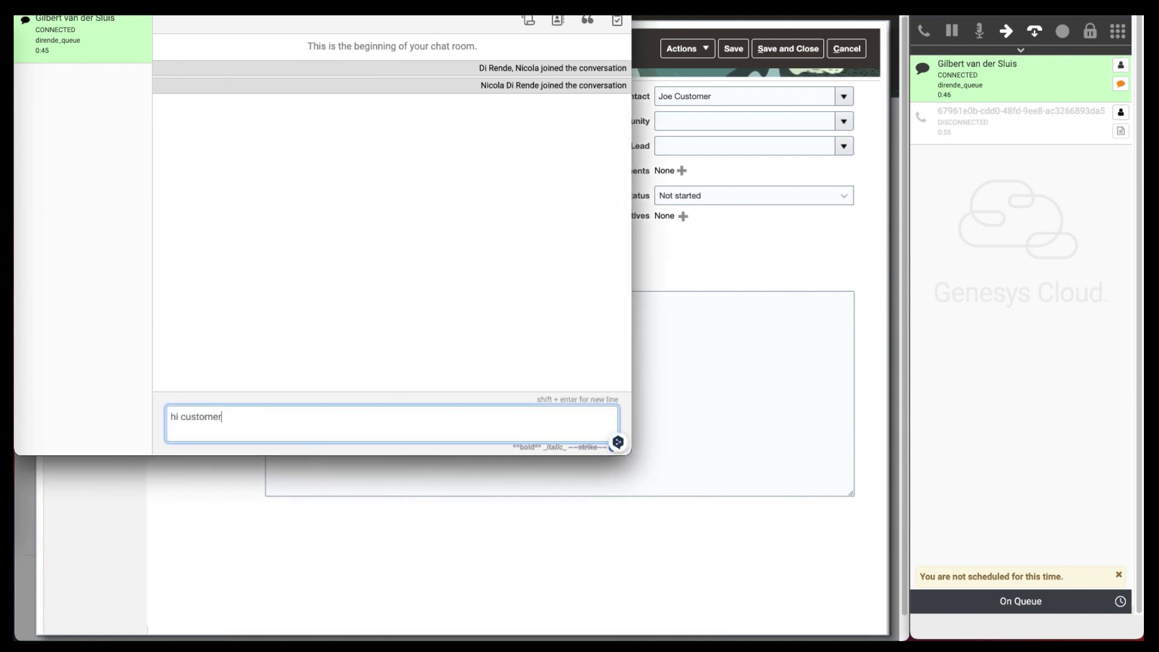
pyautogui.press('Return')
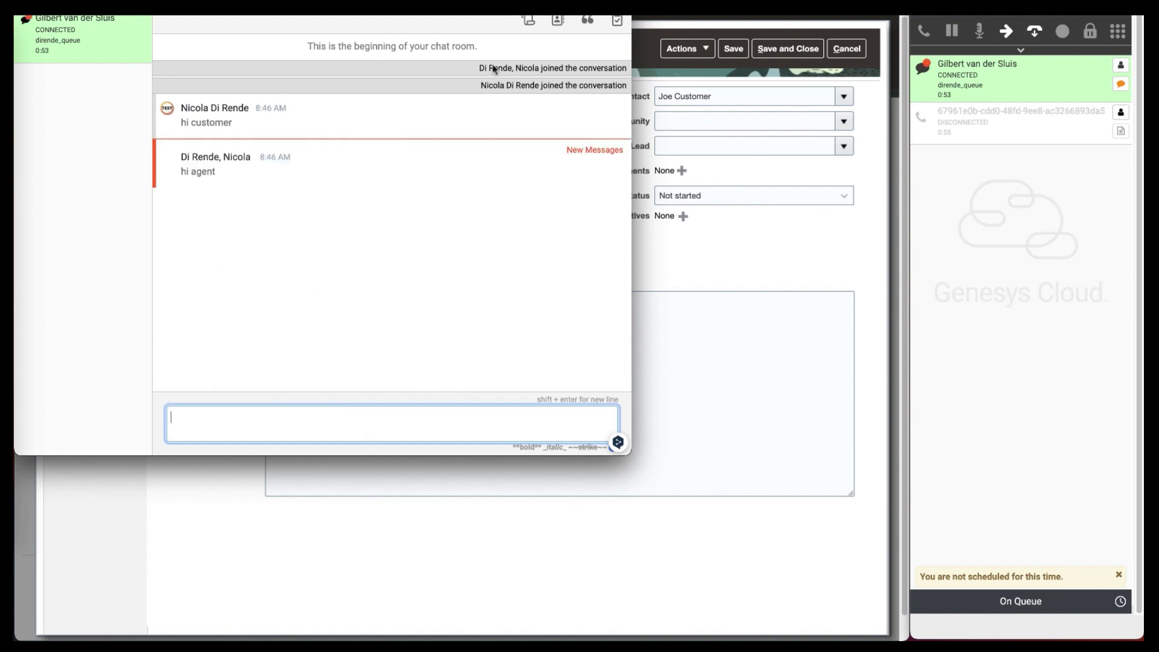
# - Send the Assistance > Contacts canned reply asking for name, address, email and phone
pyautogui.click(525, 21)
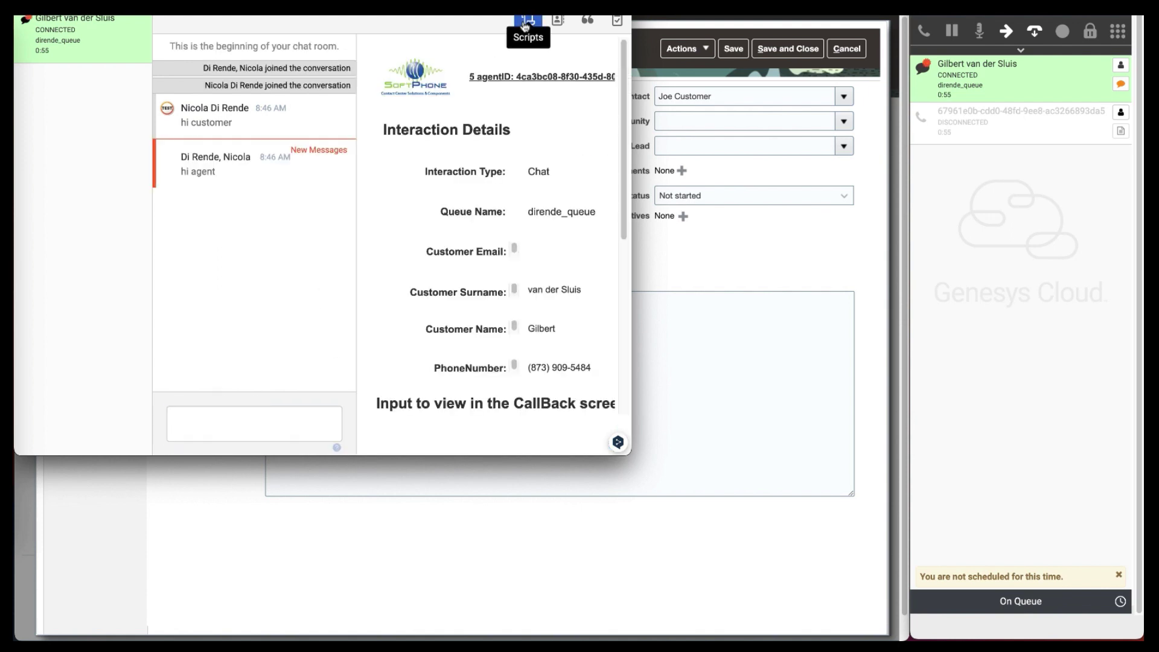
pyautogui.scroll(-5, 525, 240)
pyautogui.scroll(5, 525, 239)
pyautogui.click(560, 26)
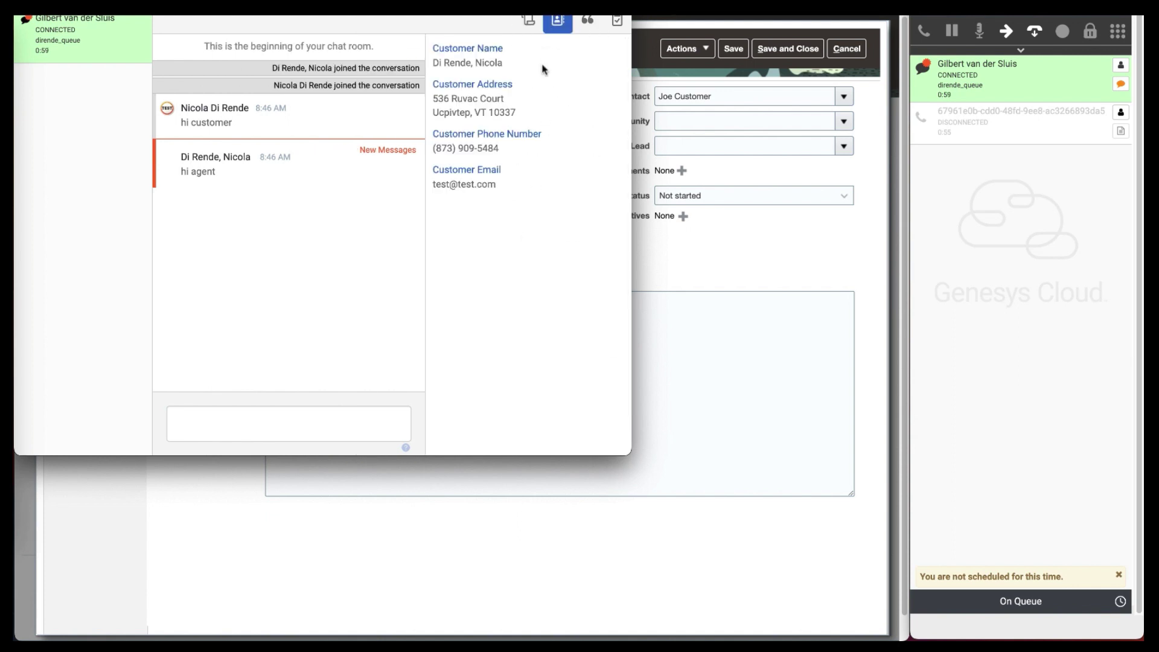
pyautogui.click(585, 24)
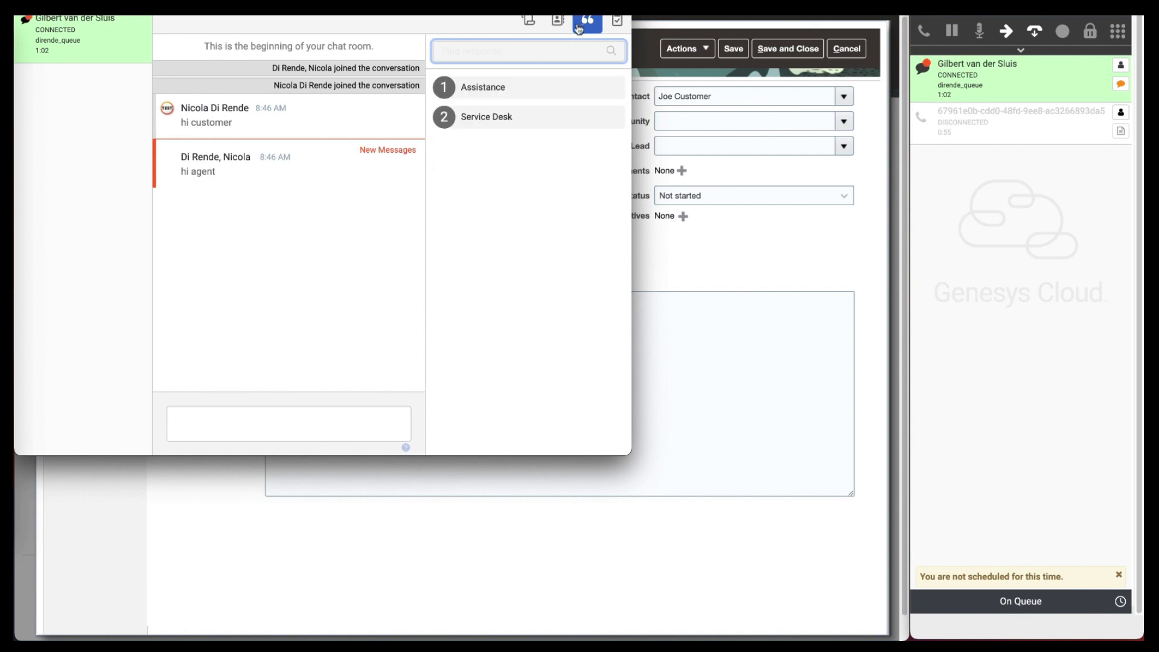
pyautogui.click(460, 89)
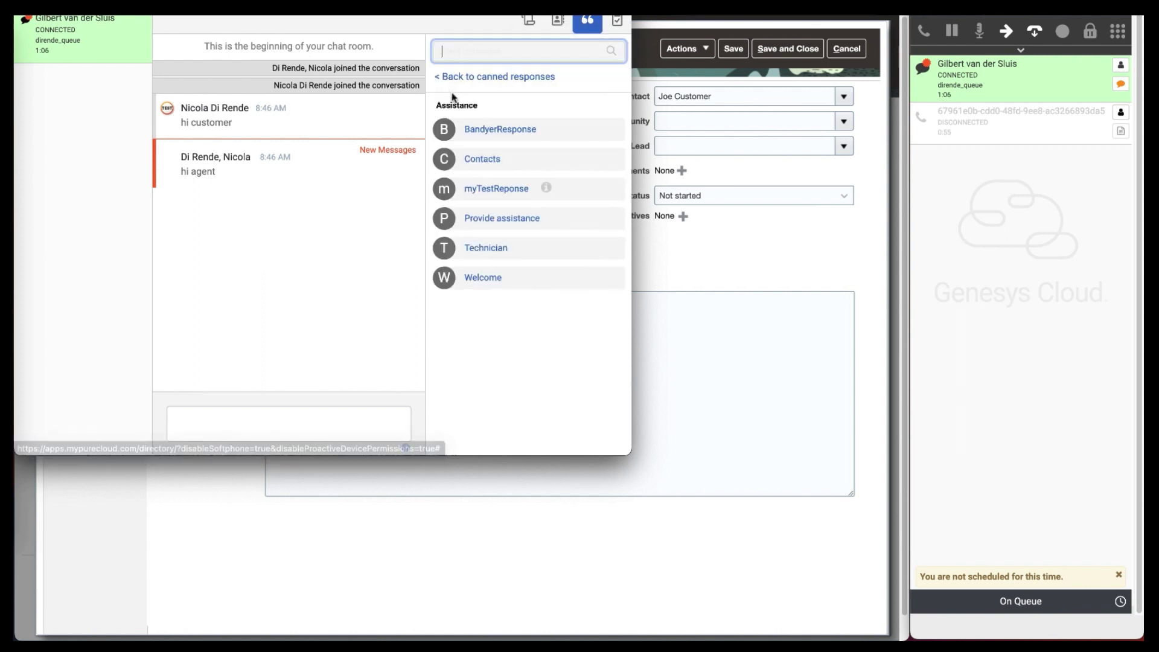
pyautogui.click(467, 161)
pyautogui.click(445, 159)
pyautogui.write('Could you please provide your name, address, email and phone number? hi')
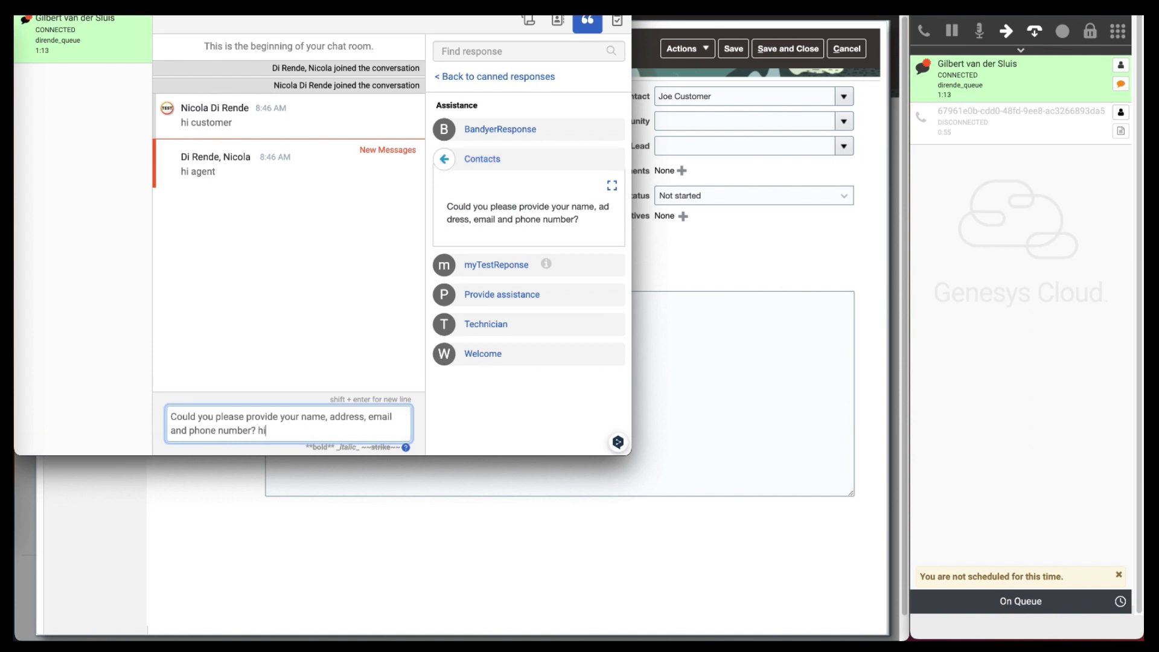
pyautogui.press('Return')
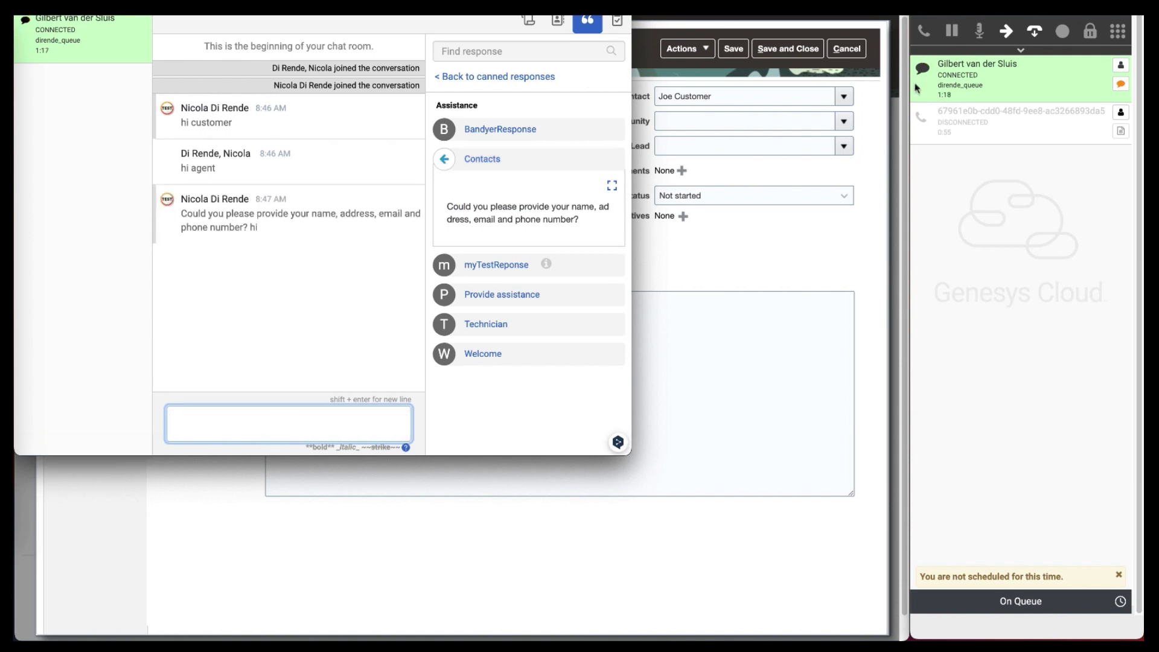
# - Disconnect the chat and finish its wrap-up with the Abandoned code
pyautogui.click(1036, 33)
pyautogui.click(1041, 117)
pyautogui.click(993, 144)
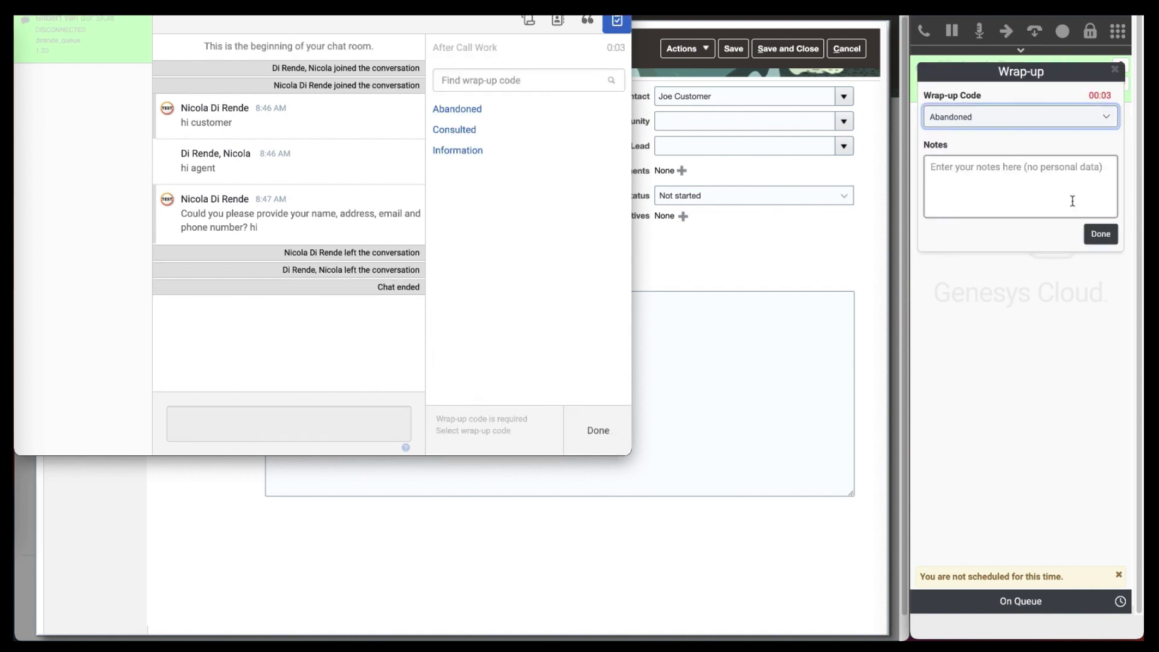
pyautogui.click(1102, 235)
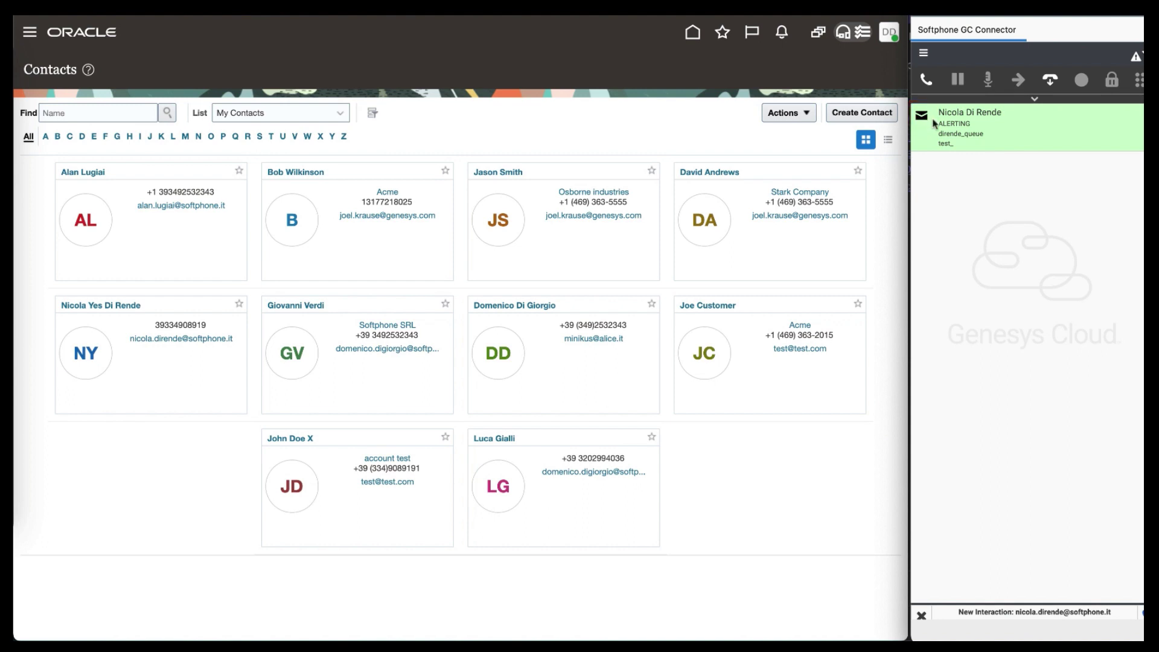
pyautogui.click(928, 82)
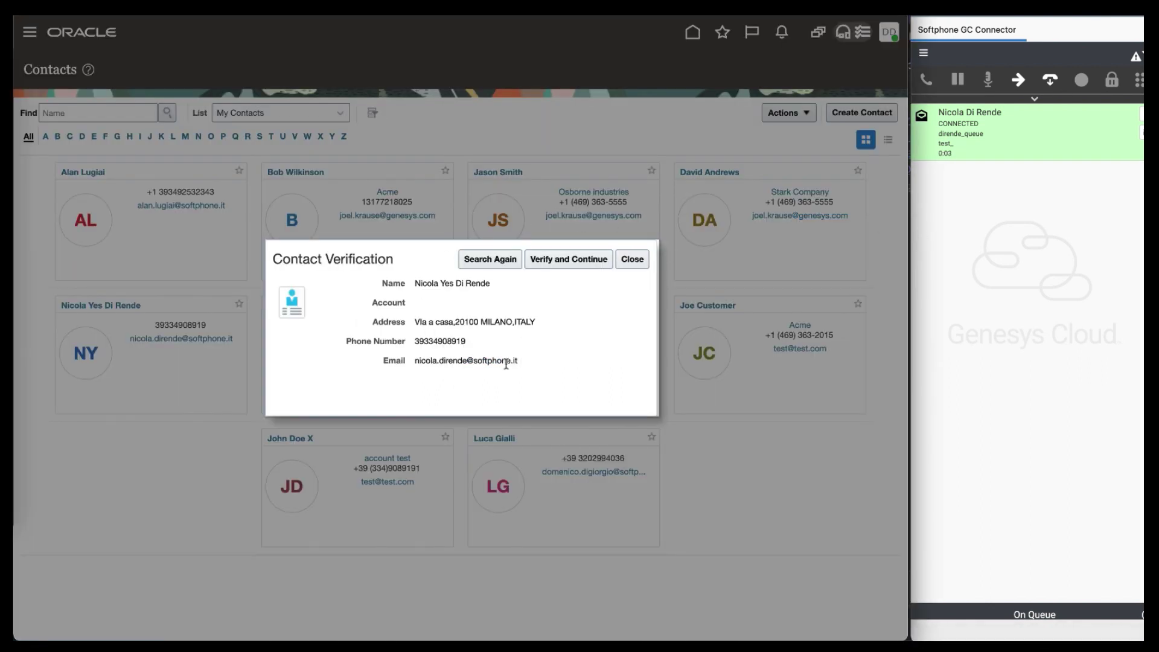
pyautogui.click(569, 260)
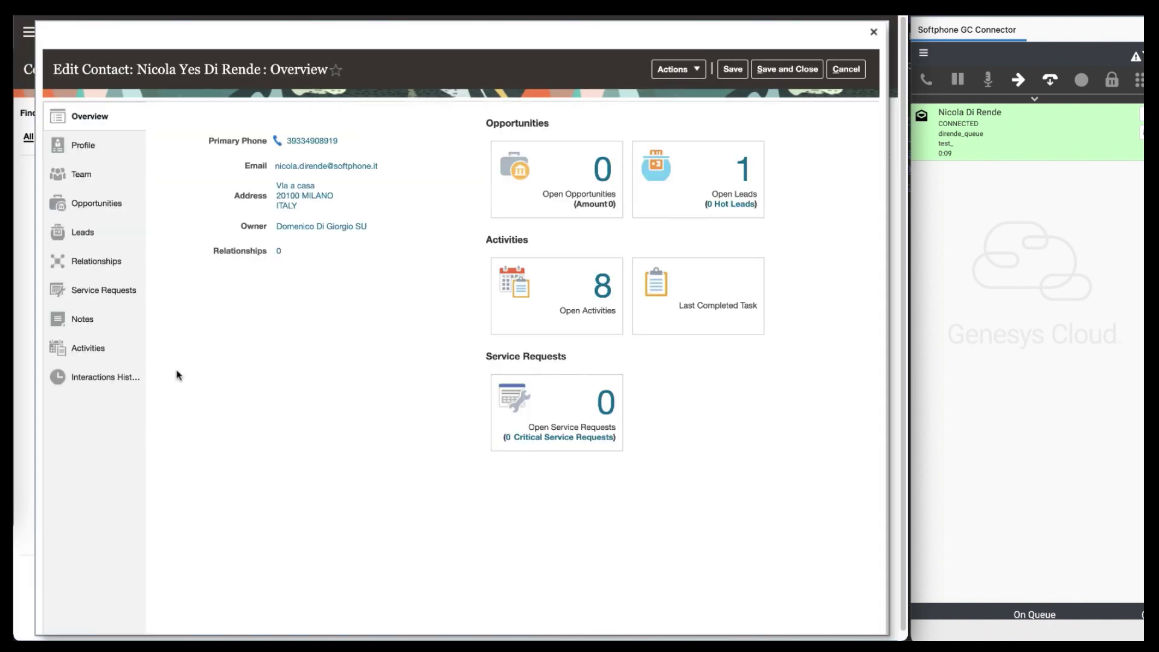
pyautogui.click(84, 352)
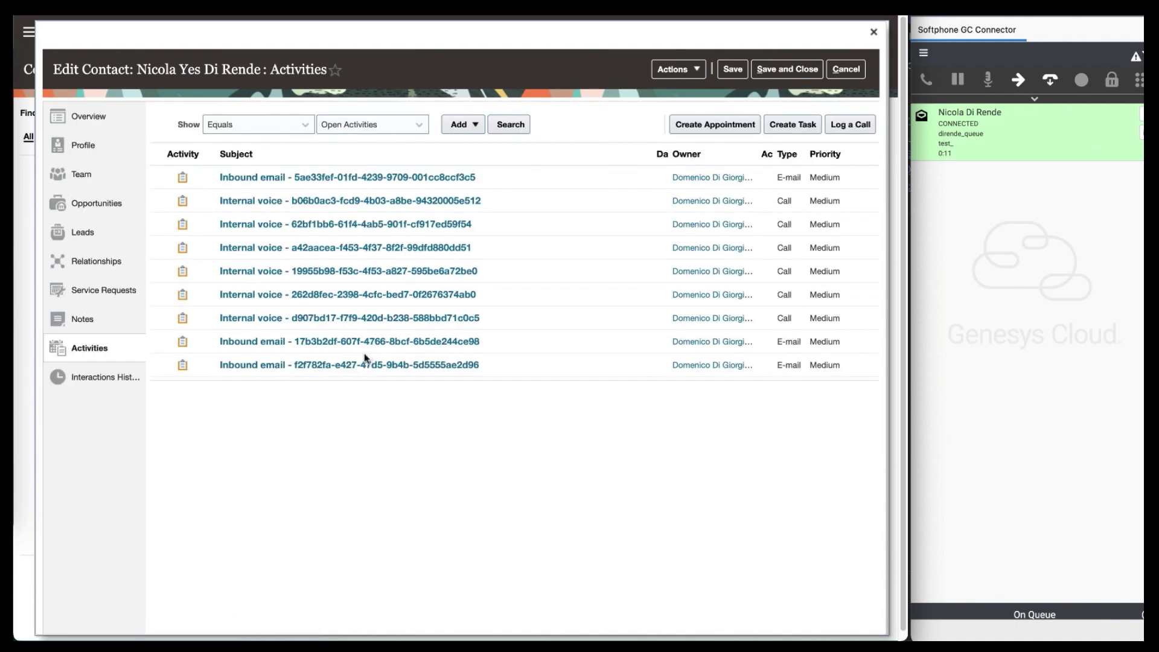
pyautogui.click(281, 372)
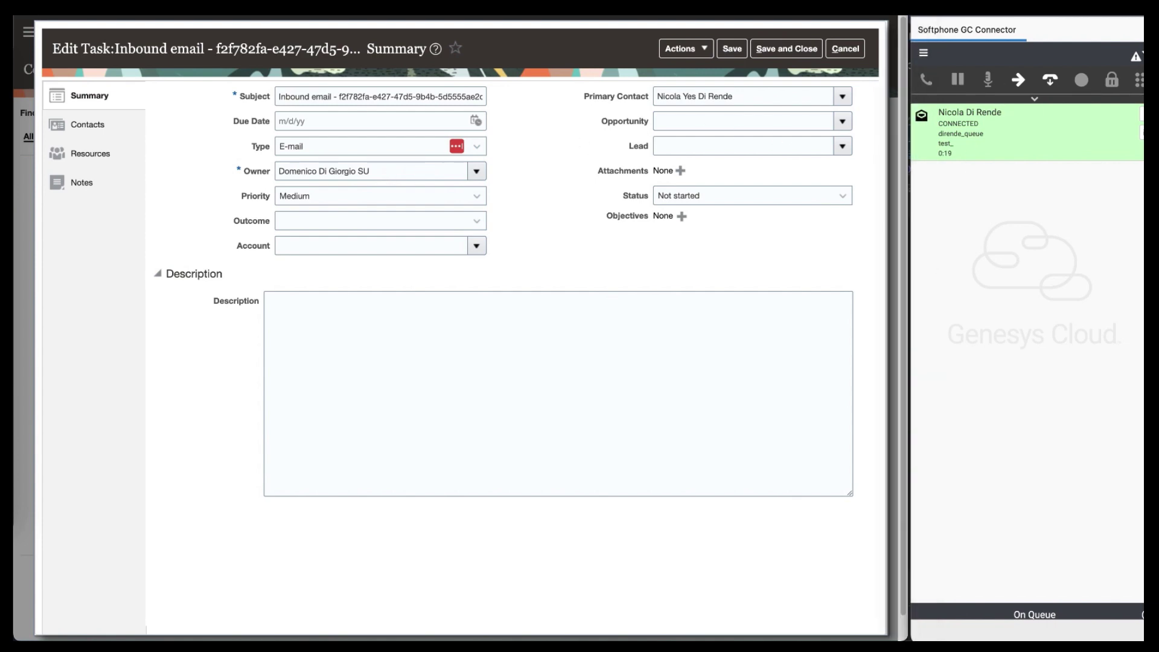
pyautogui.click(1125, 129)
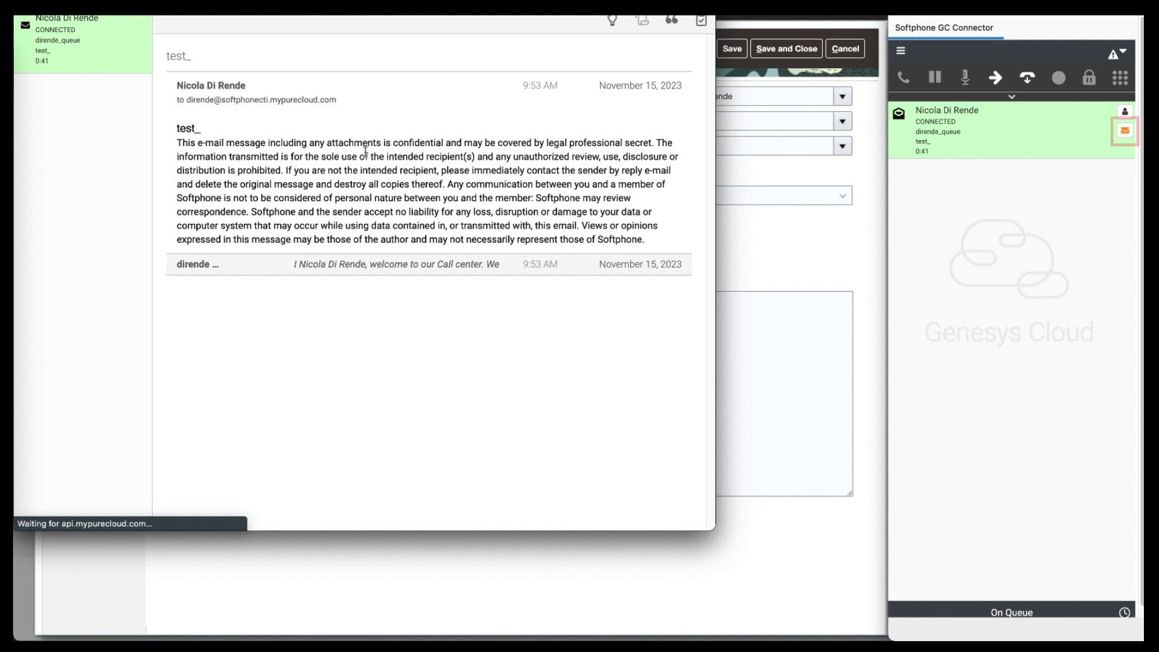
pyautogui.click(201, 300)
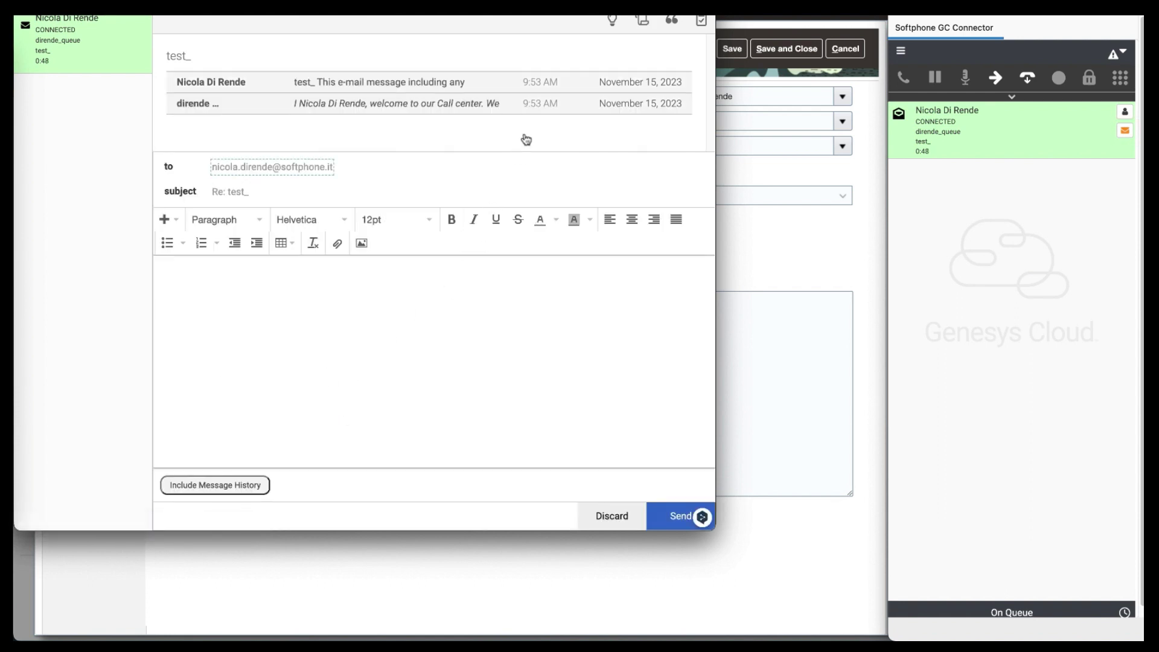
# - Insert the BandyerResponse canned text from Agent Assist into the reply and send it
pyautogui.click(614, 21)
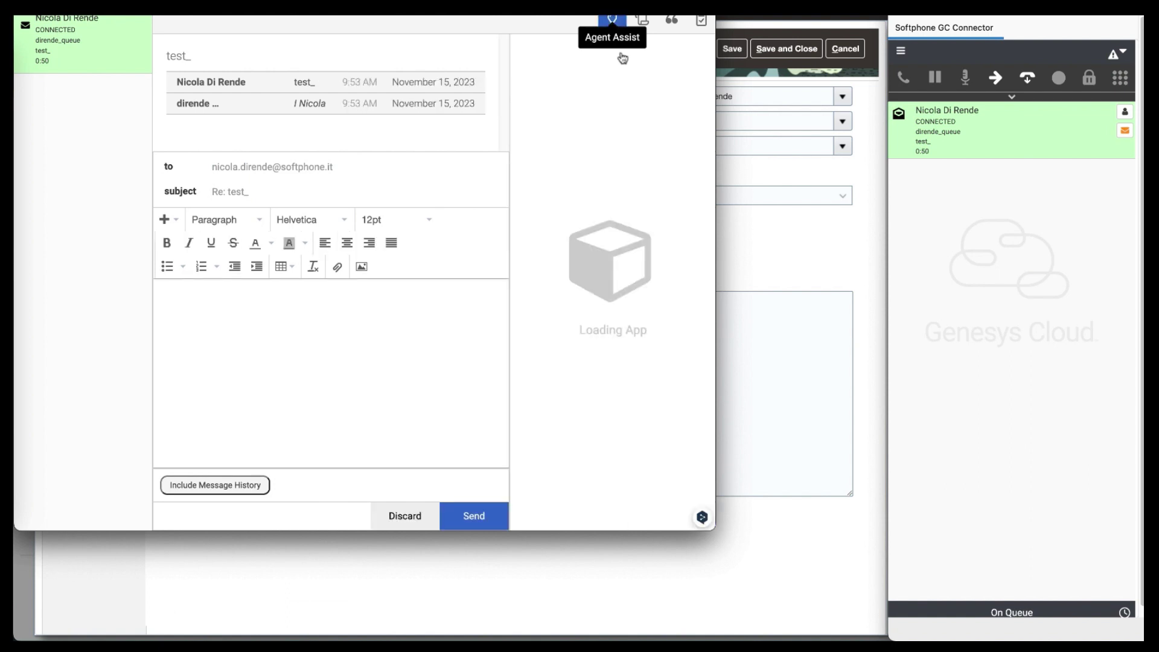
pyautogui.moveTo(715, 529); pyautogui.dragTo(875, 599)
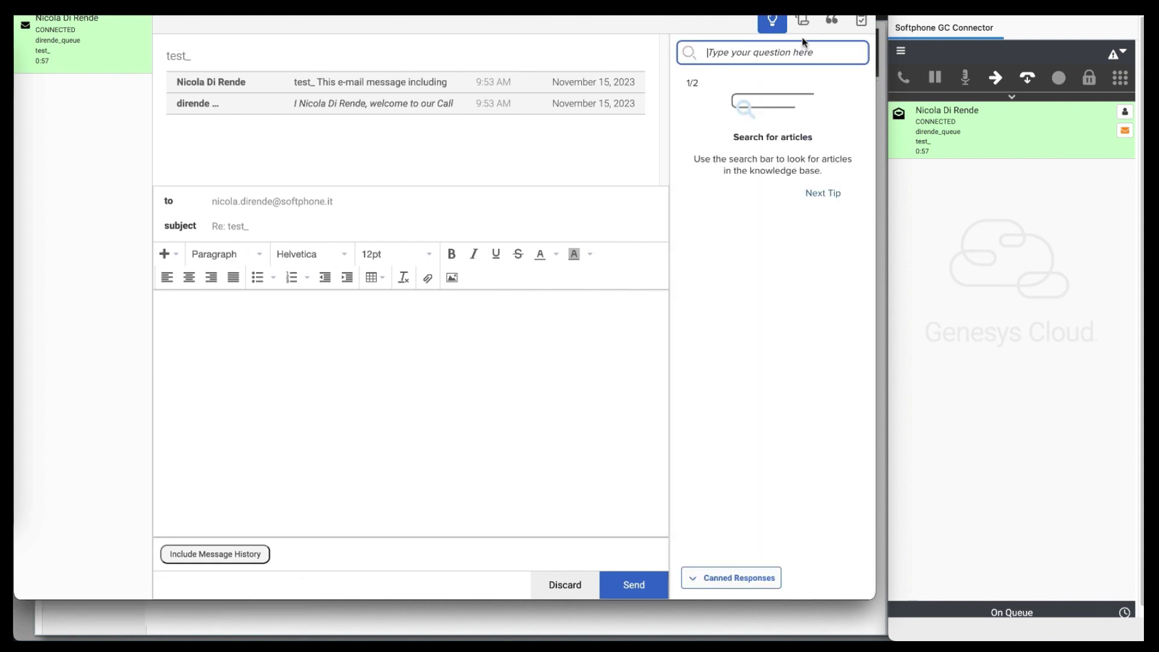
pyautogui.click(739, 582)
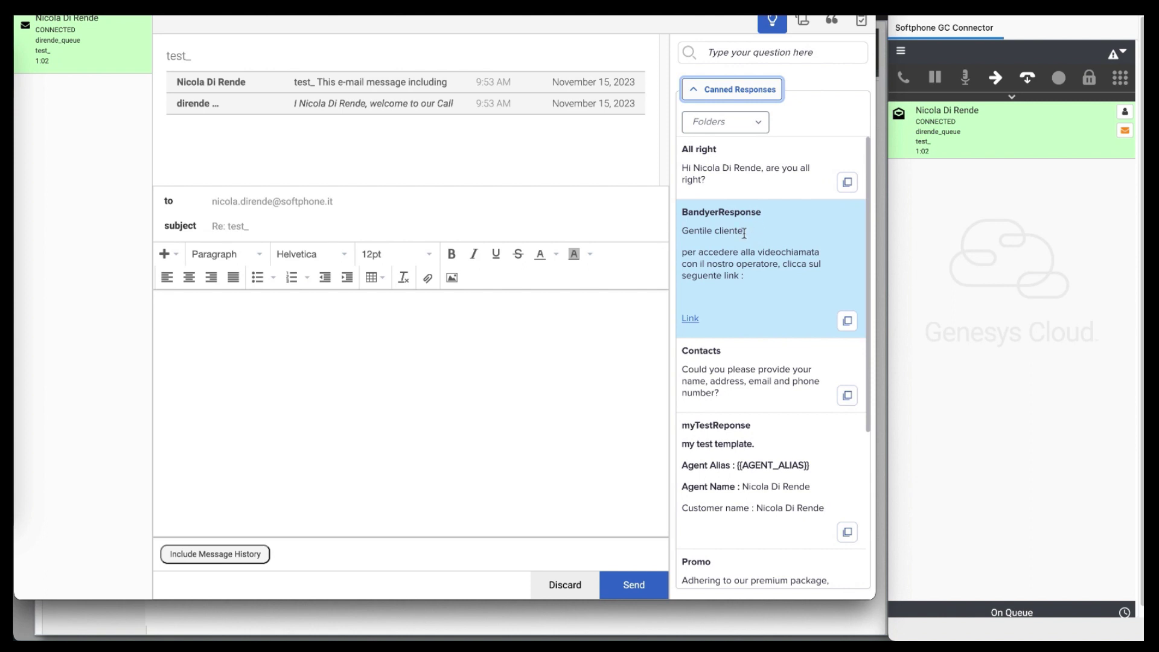
pyautogui.click(848, 320)
pyautogui.write('hhuh')
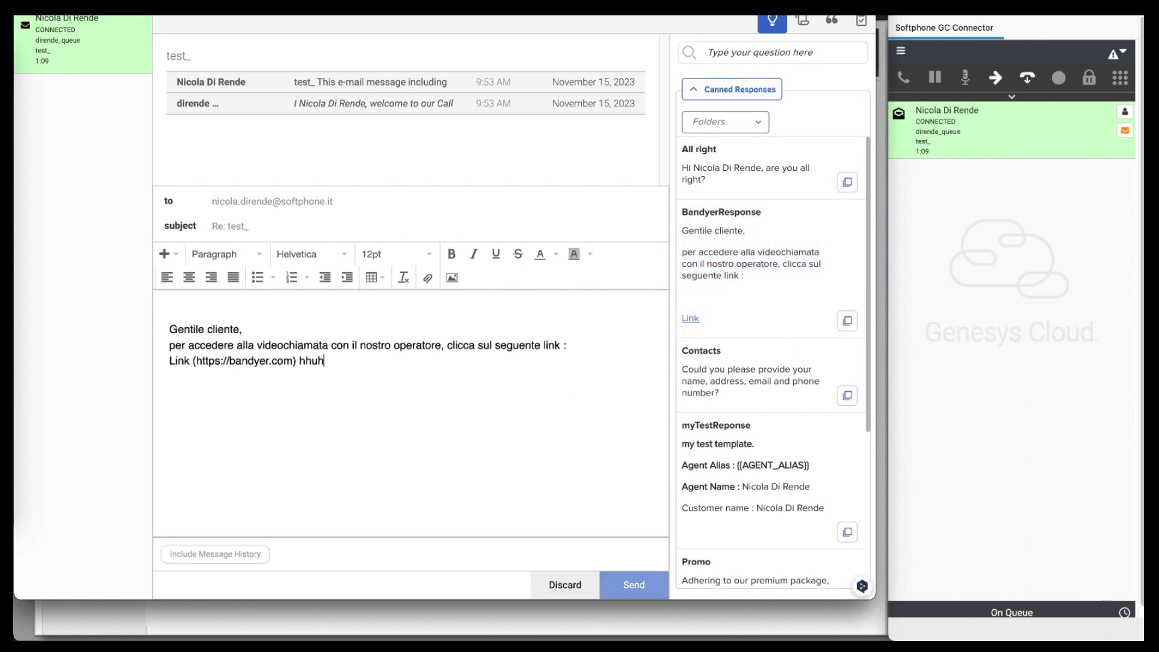
pyautogui.click(638, 587)
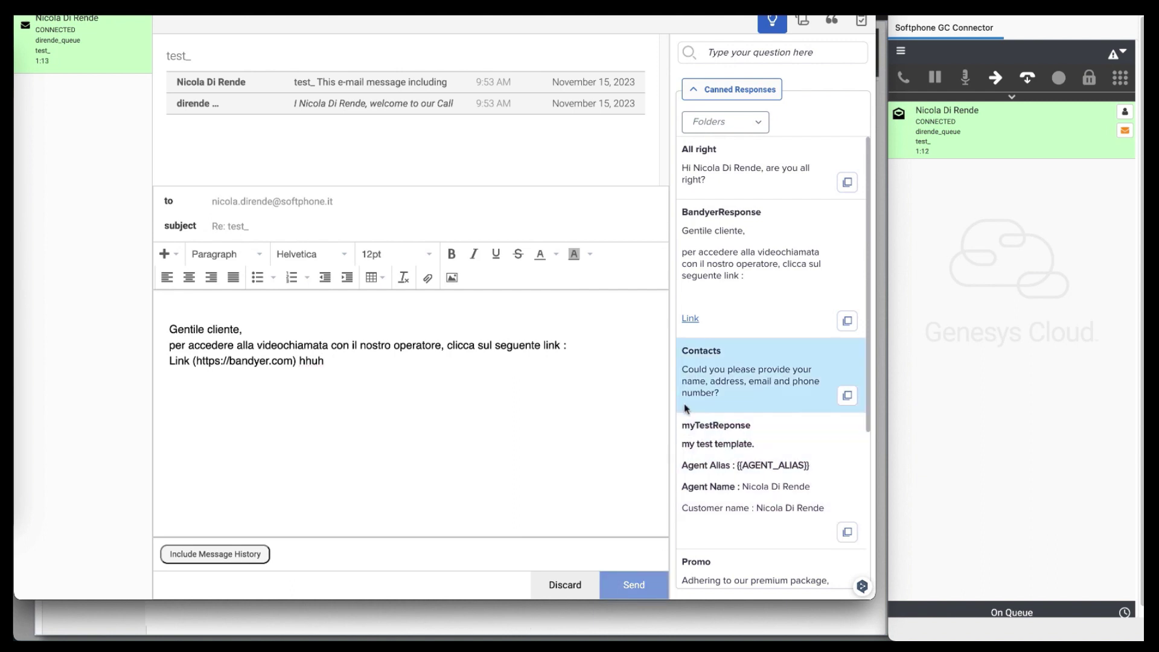
# - Browse the interaction script, canned response folders and after call work panels
pyautogui.click(803, 28)
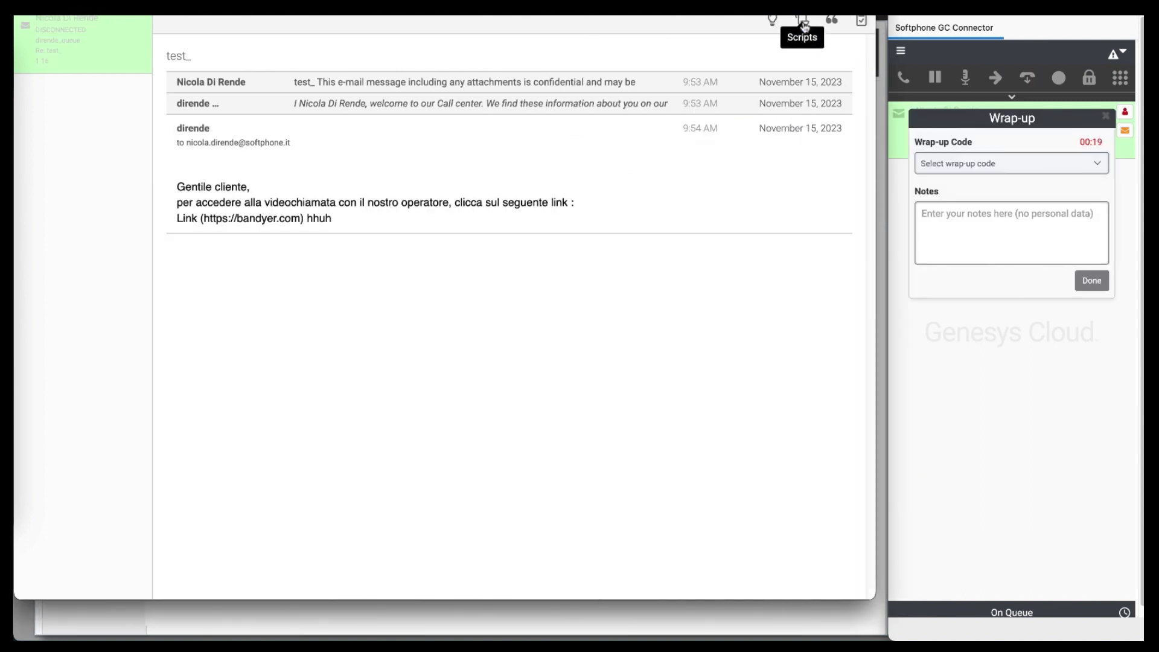
pyautogui.click(802, 27)
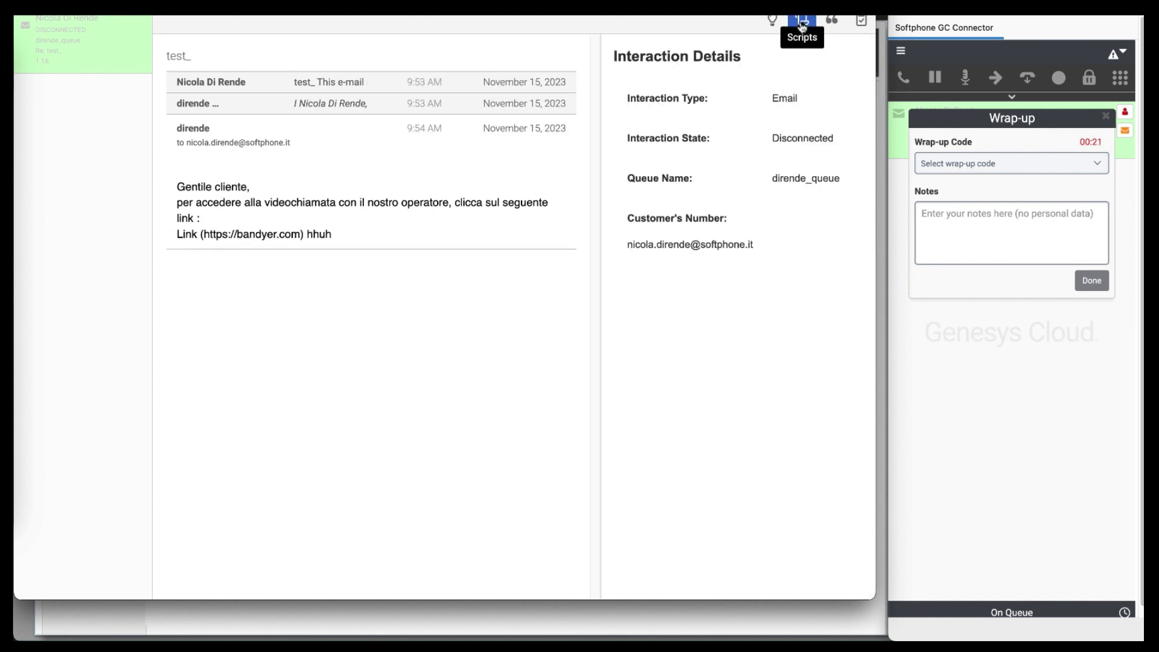
pyautogui.click(835, 26)
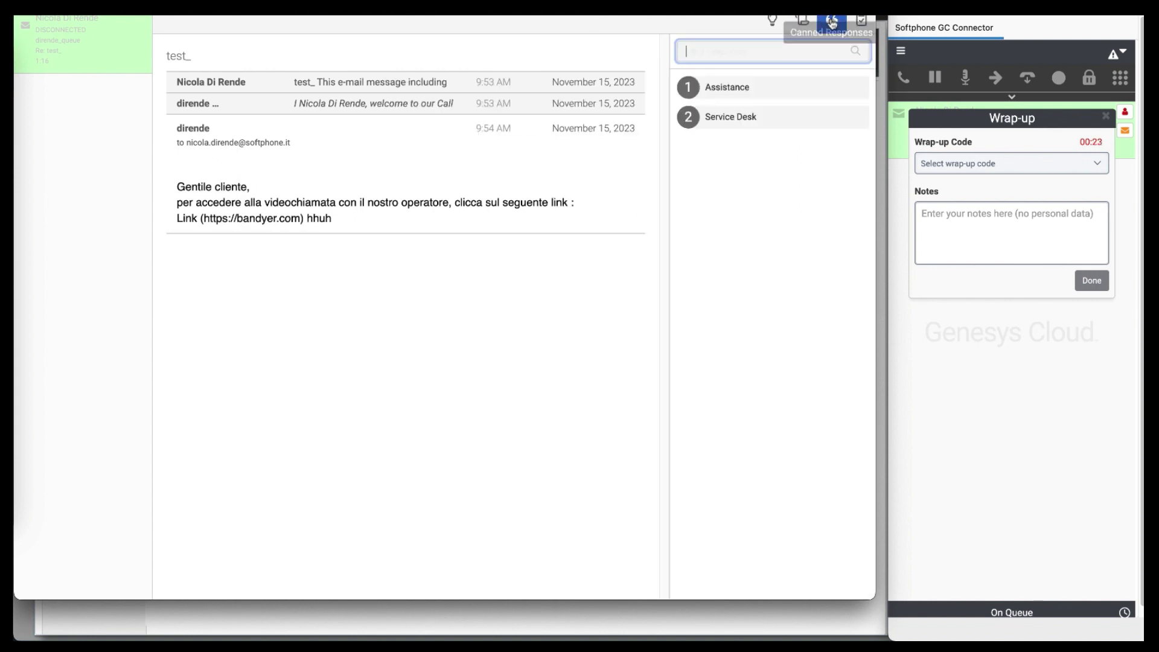
pyautogui.click(861, 22)
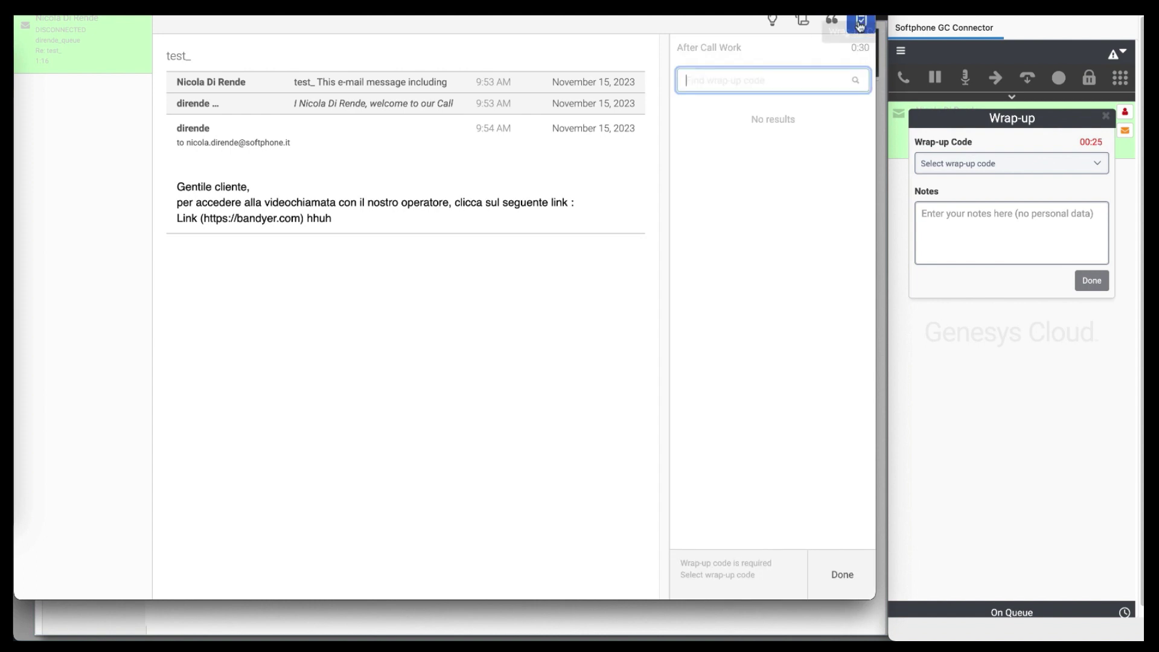
# - Wrap up the email interaction with the Abandoned code
pyautogui.click(1037, 167)
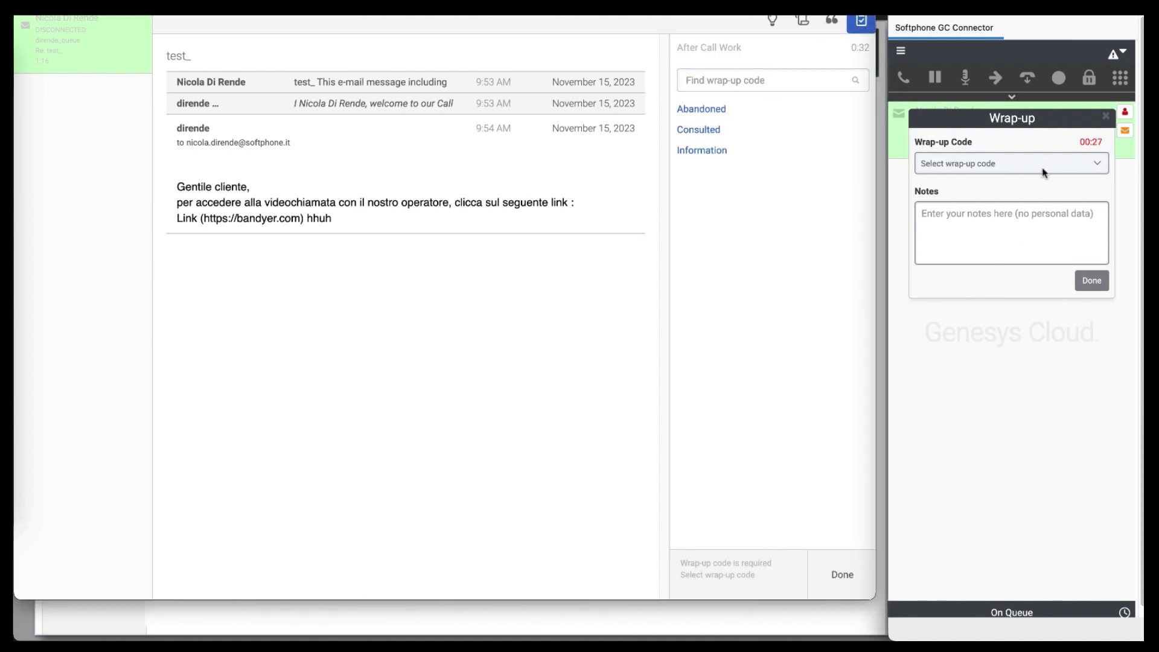
pyautogui.click(1061, 168)
pyautogui.click(1004, 188)
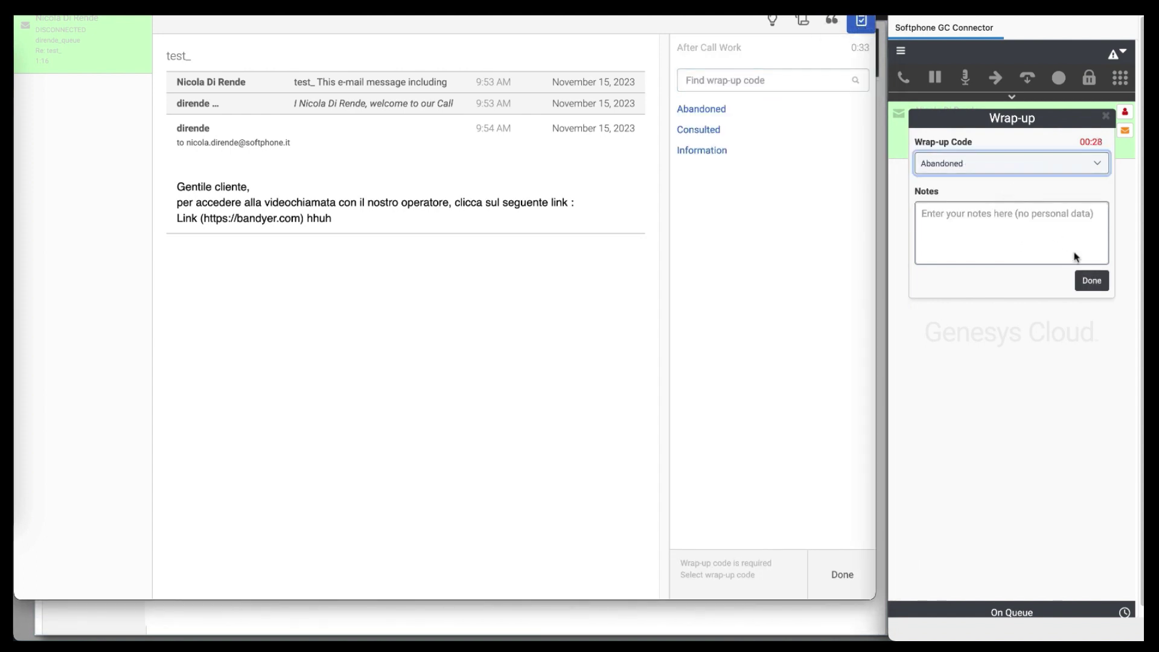
pyautogui.click(1090, 280)
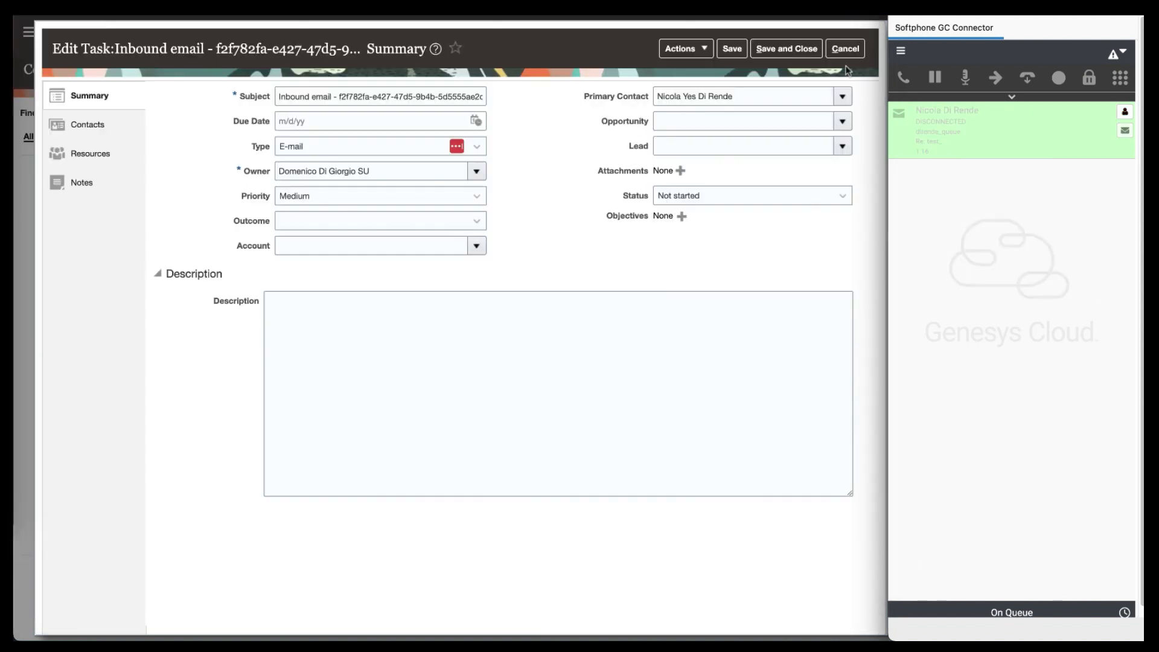
pyautogui.click(772, 55)
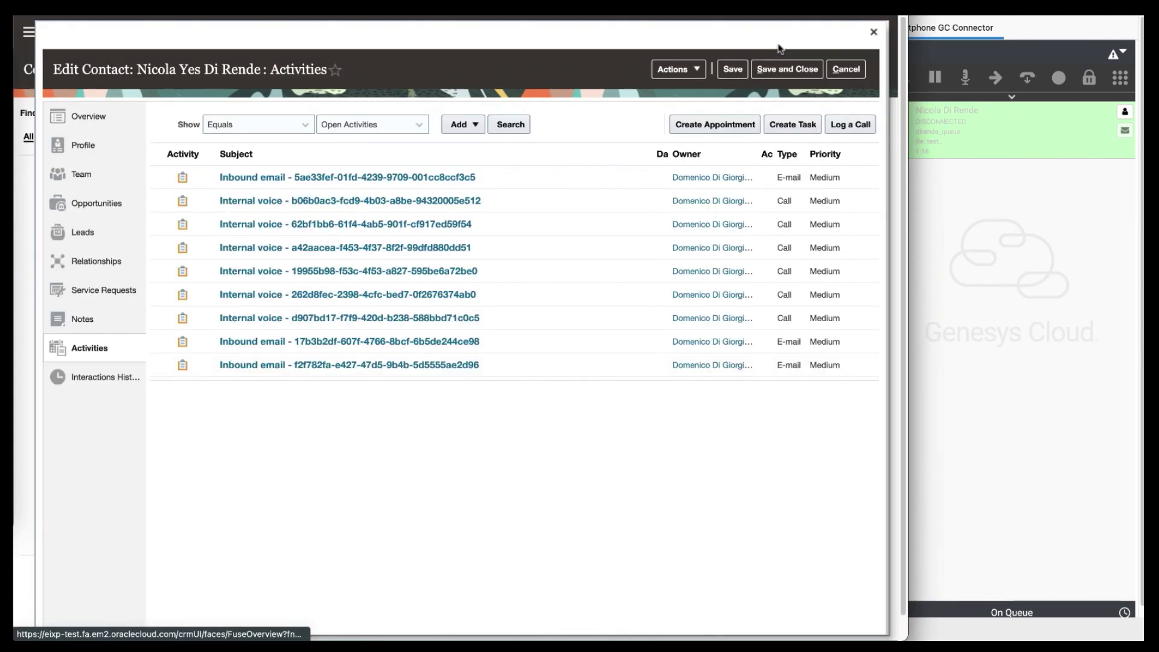